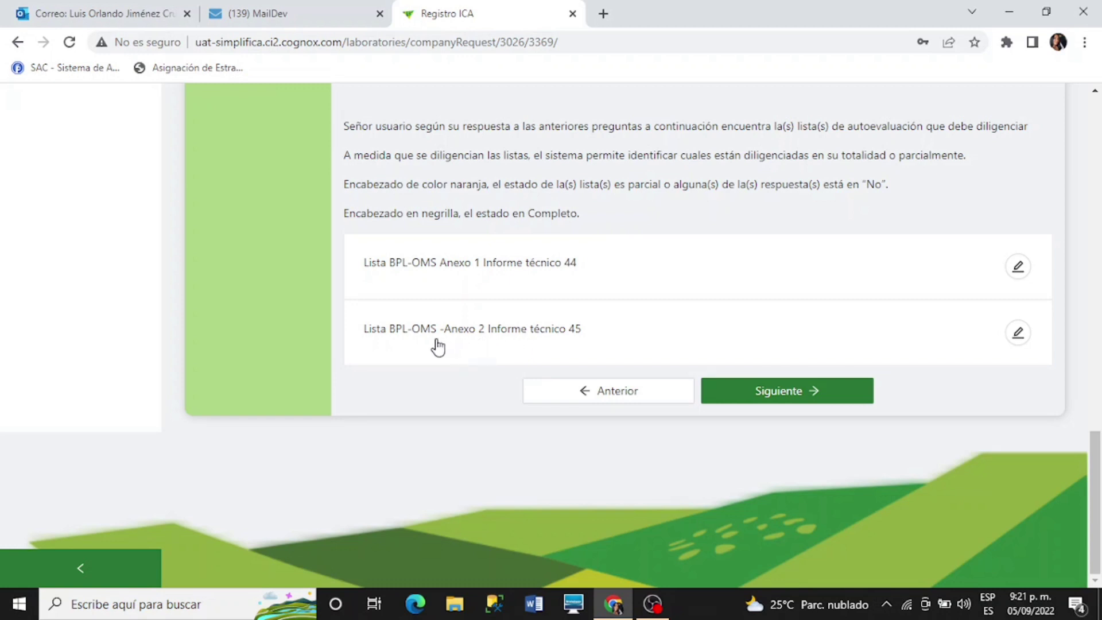
Step: Enable the "¿Es usted un laboratorio de?" question covering the listed agricultural and veterinary laboratory types
scroll(436, 344, "up", 5)
scroll(418, 343, "up", 4)
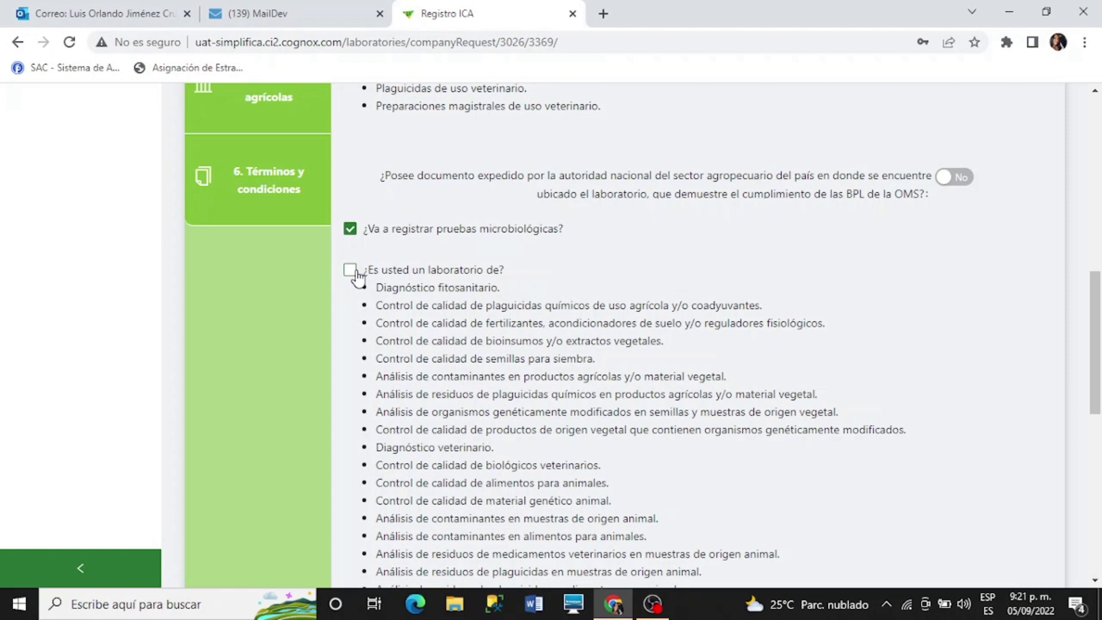
left_click(350, 269)
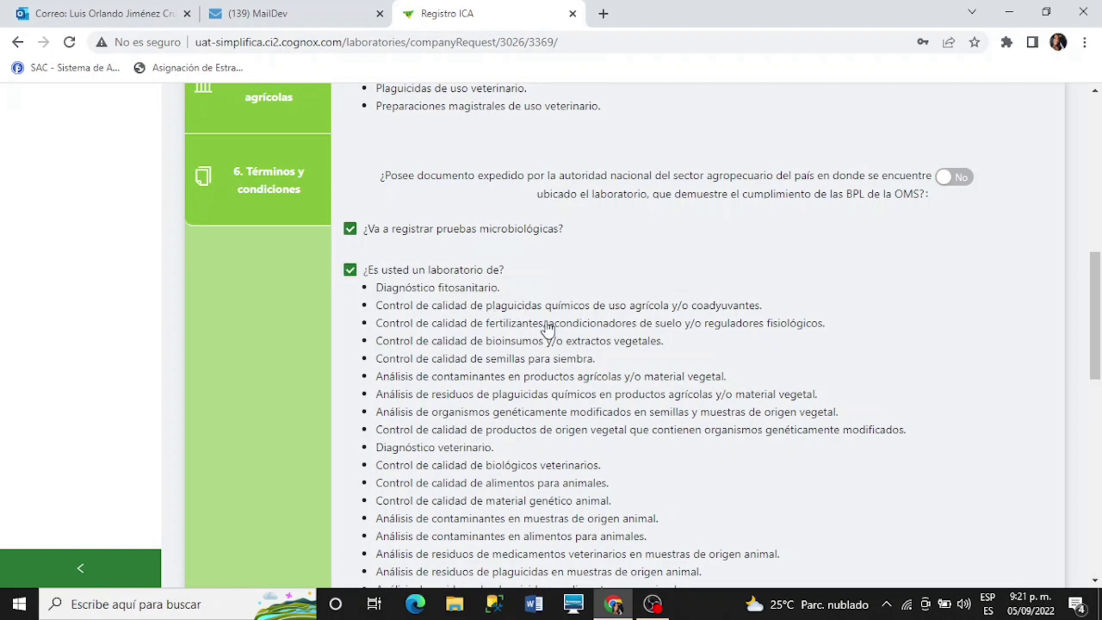
scroll(591, 356, "down", 10)
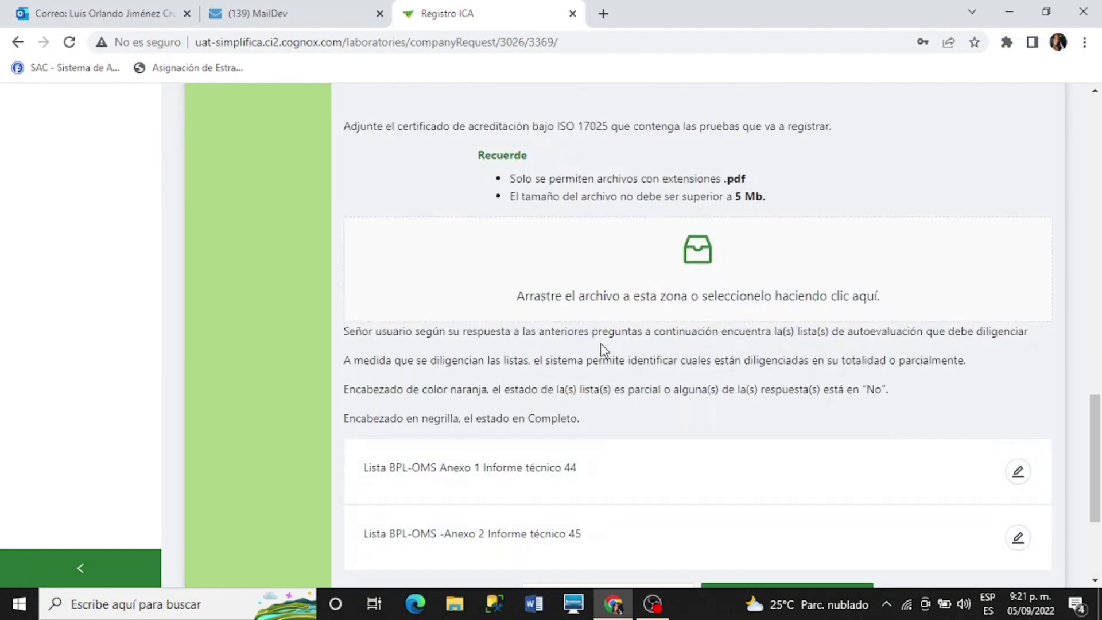
scroll(601, 344, "up", 3)
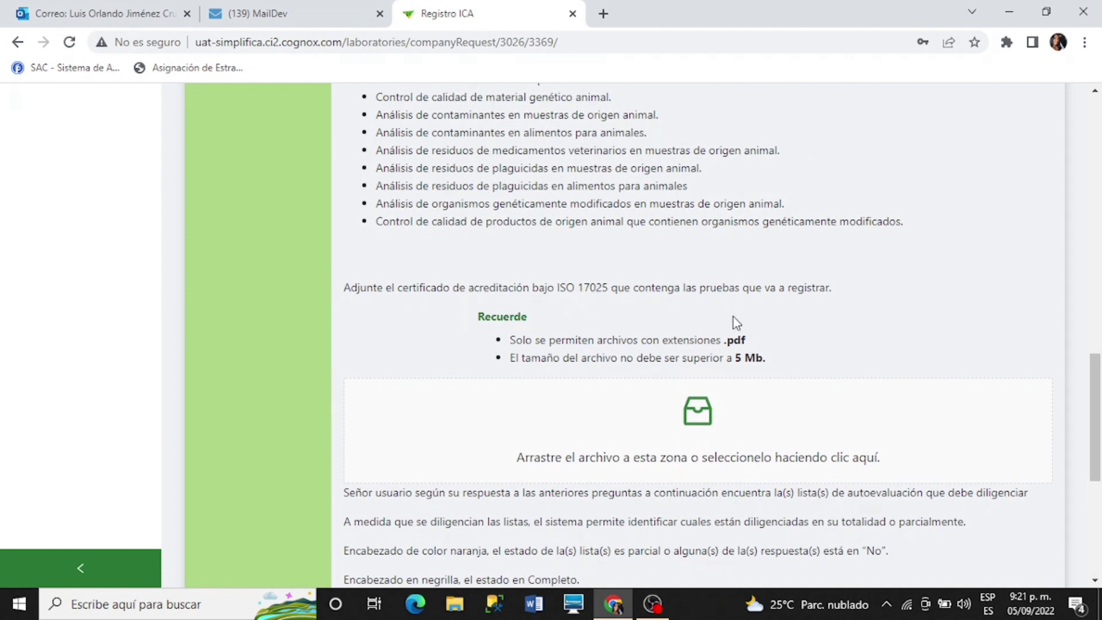
left_click(683, 439)
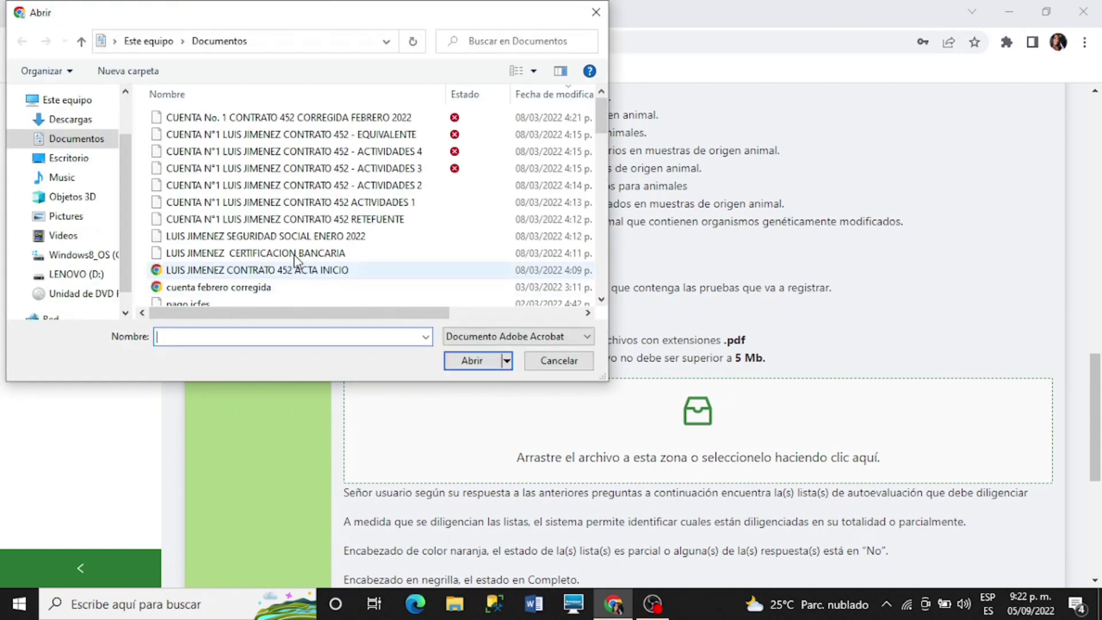
scroll(244, 296, "down", 1)
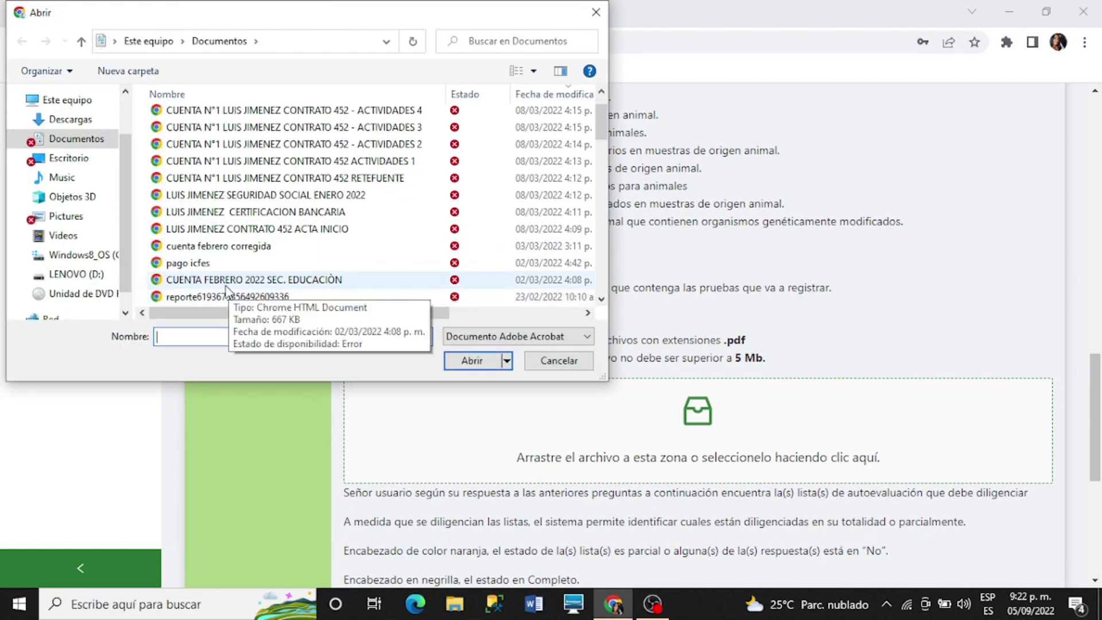
left_click(226, 297)
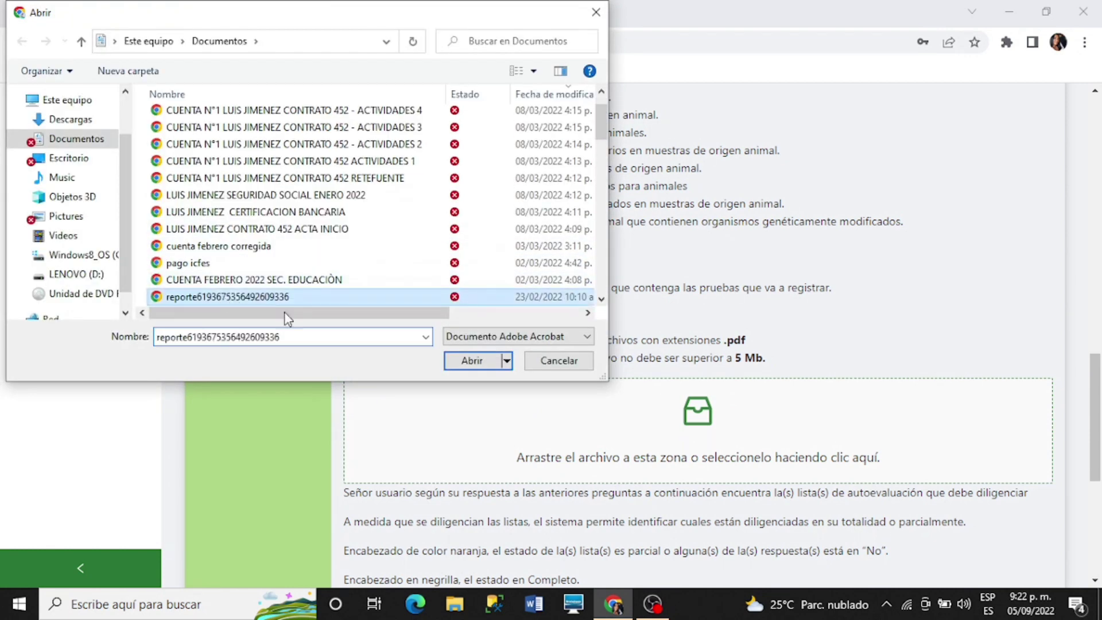
left_click(468, 362)
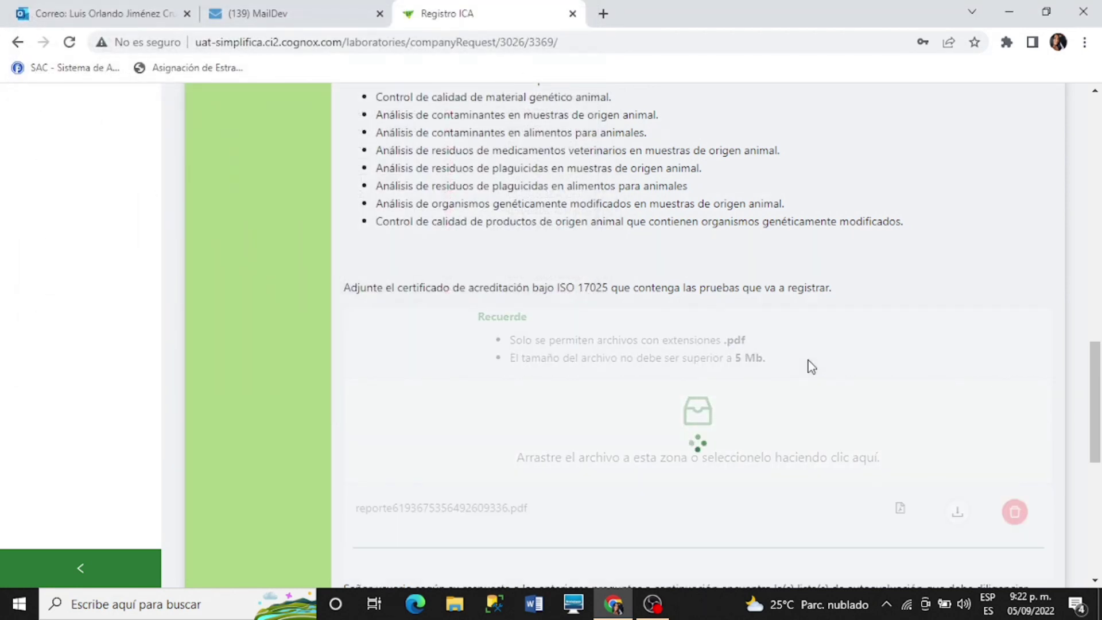
Step: Examine the Gestión e Infraestructura section of Lista BPL-OMS Anexo 1 Informe técnico 44, and exit the checklist keeping it as a draft
scroll(809, 363, "down", 3)
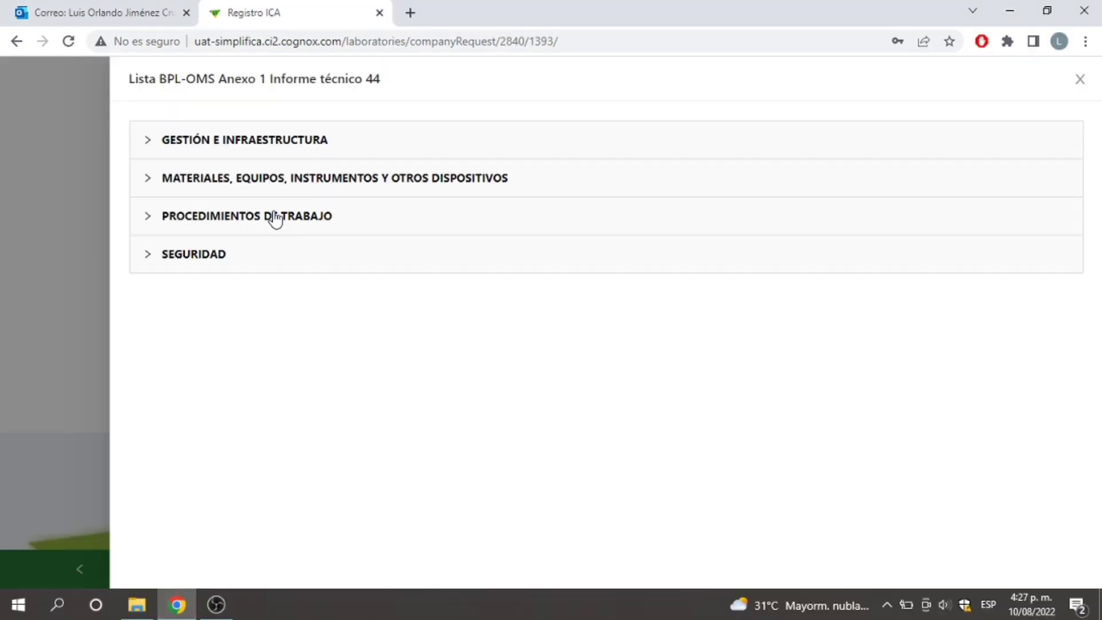
left_click(281, 152)
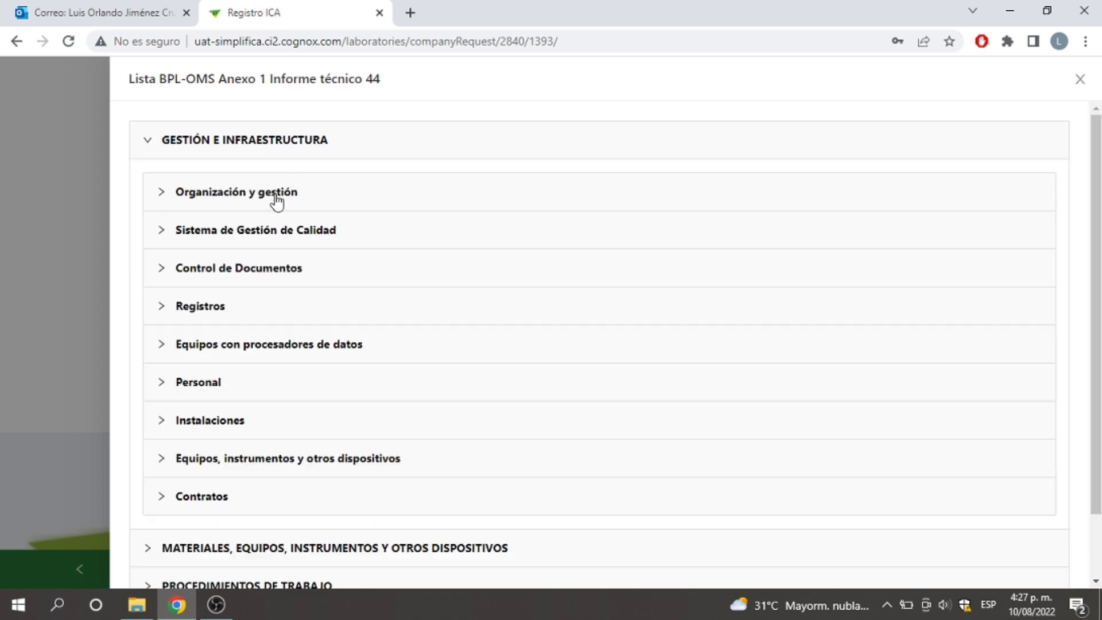
left_click(290, 154)
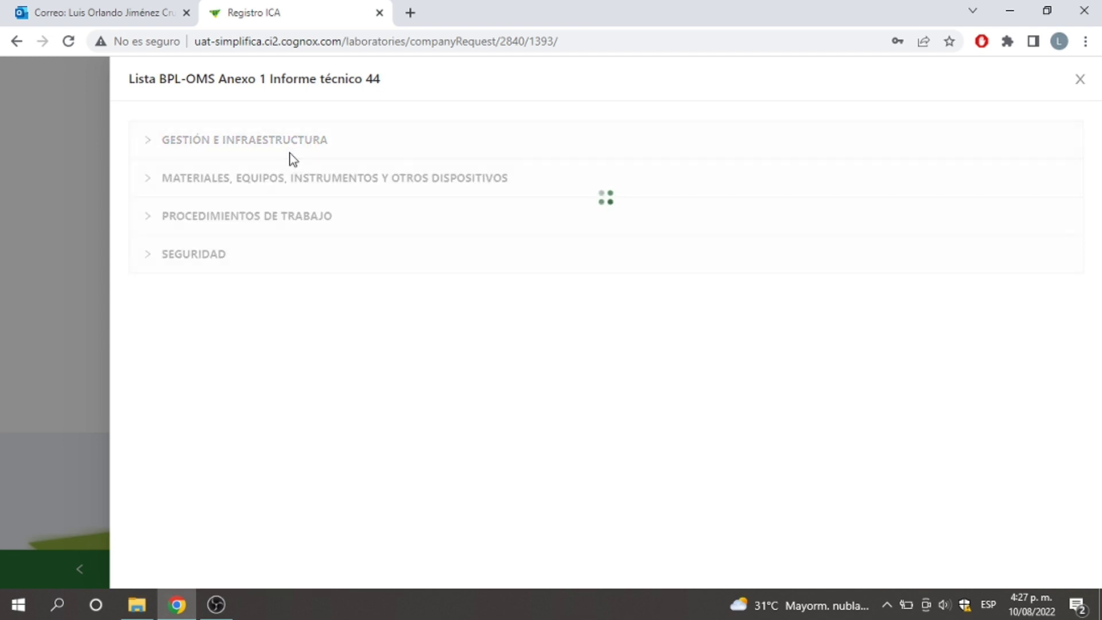
left_click(1079, 80)
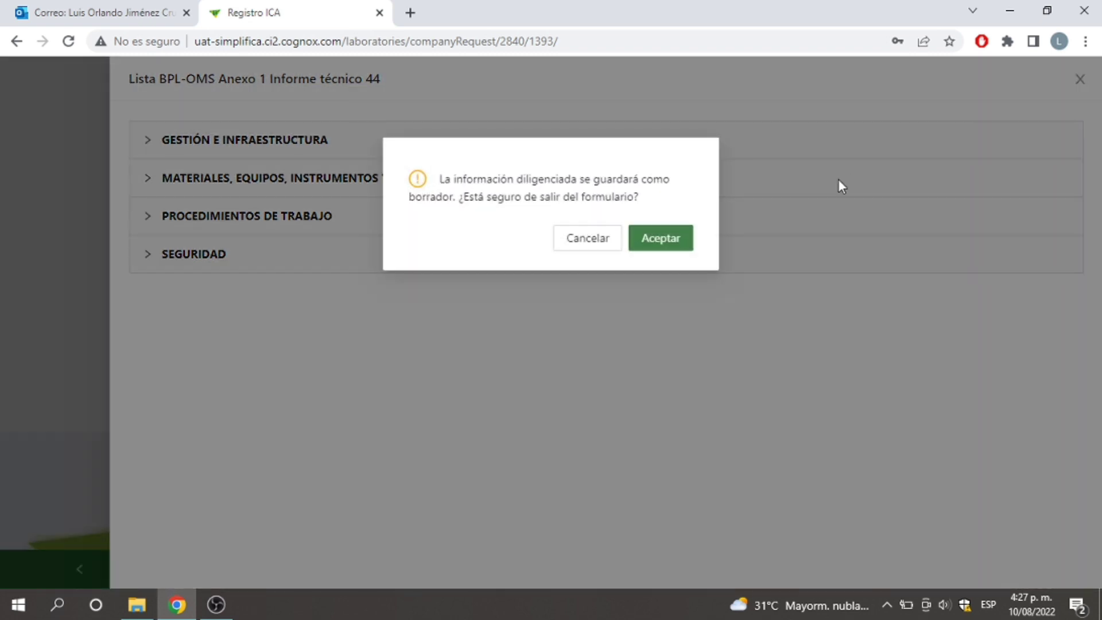
left_click(674, 247)
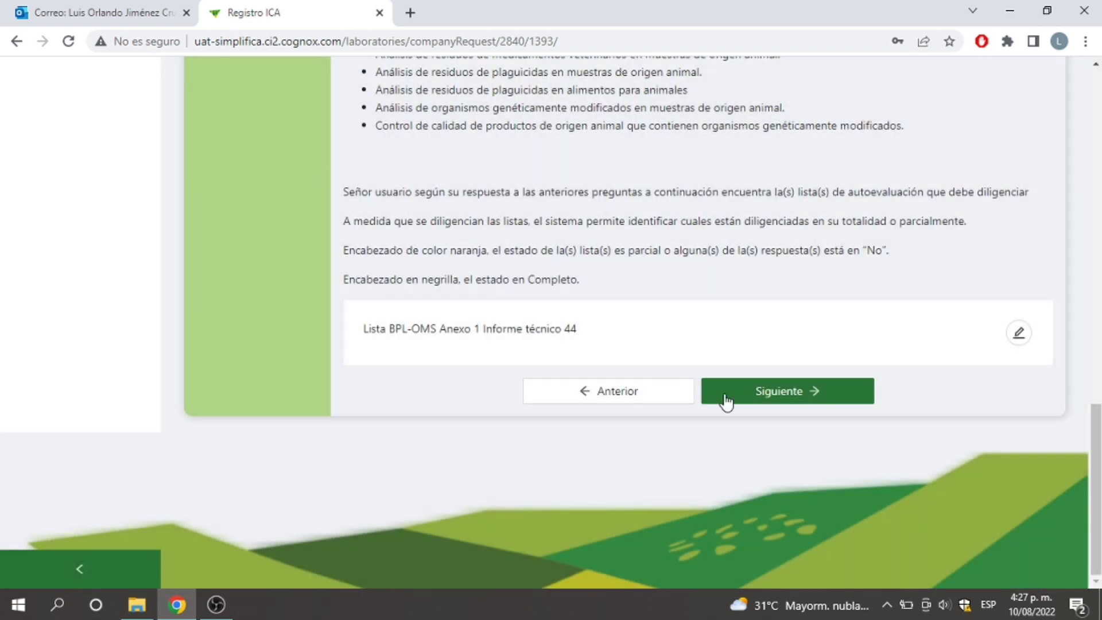
Step: Advance to Pruebas veterinarias and create a new test for "Contaminantes en alimentos para animales"
left_click(733, 396)
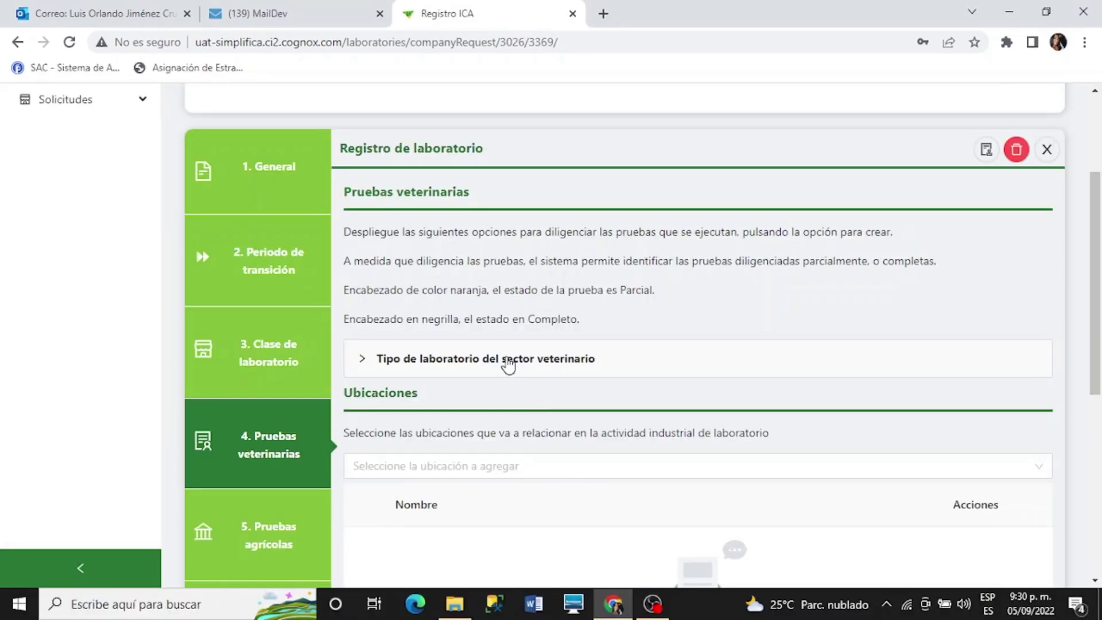
left_click(505, 362)
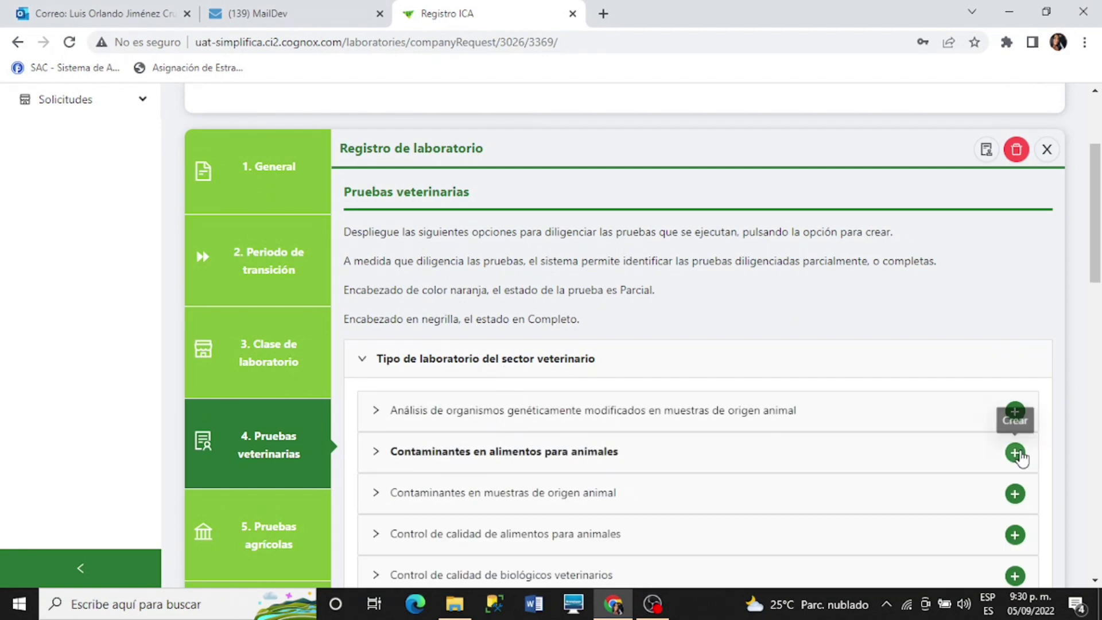
left_click(1015, 453)
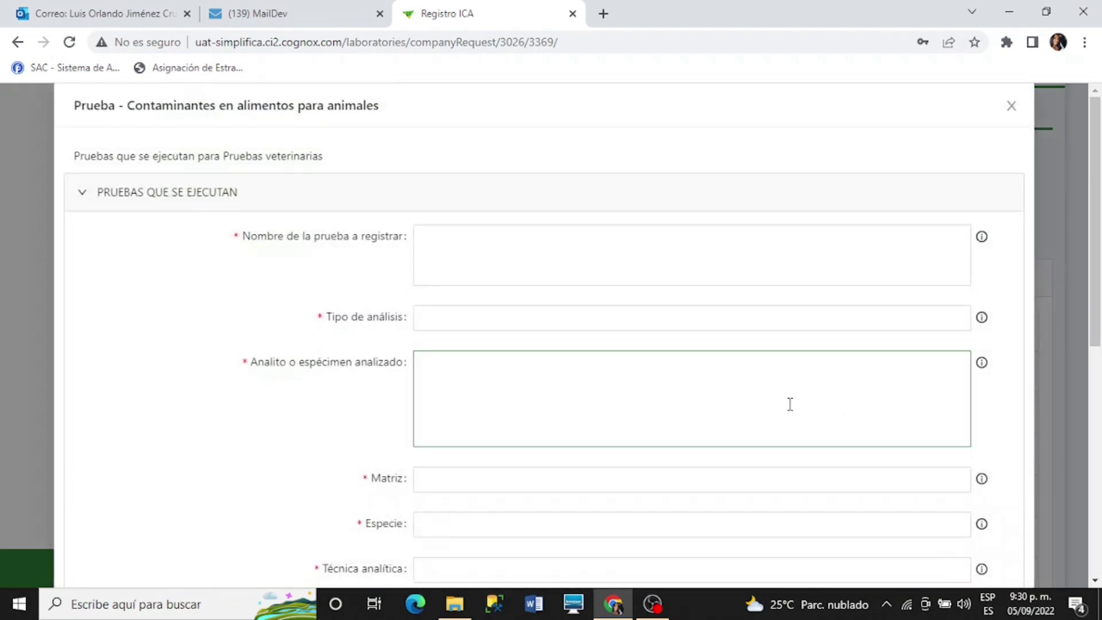
Step: Enter "prueba 2" as the test name, "analisis" as the analysis type and "Analito" as the analyte or specimen
left_click(529, 251)
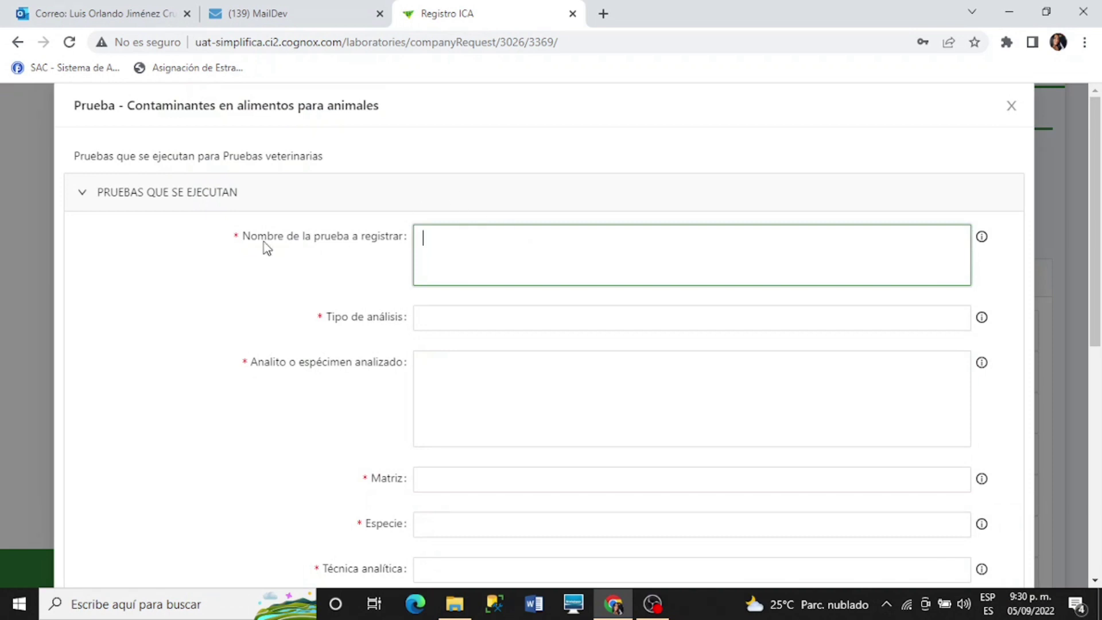
type("prueba 2")
left_click(405, 320)
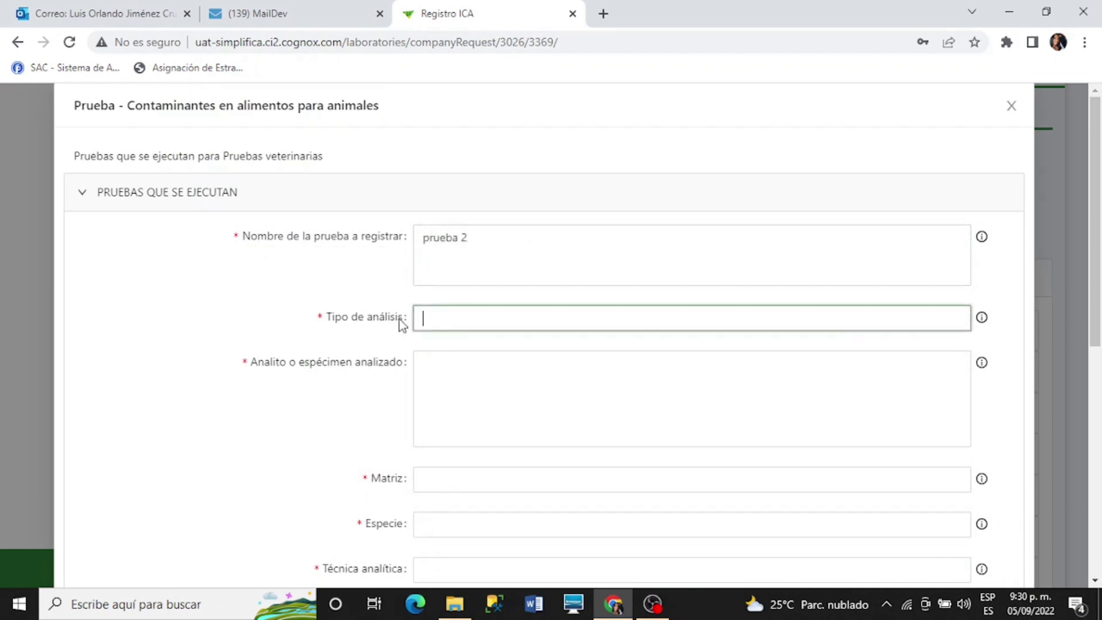
key("Tab")
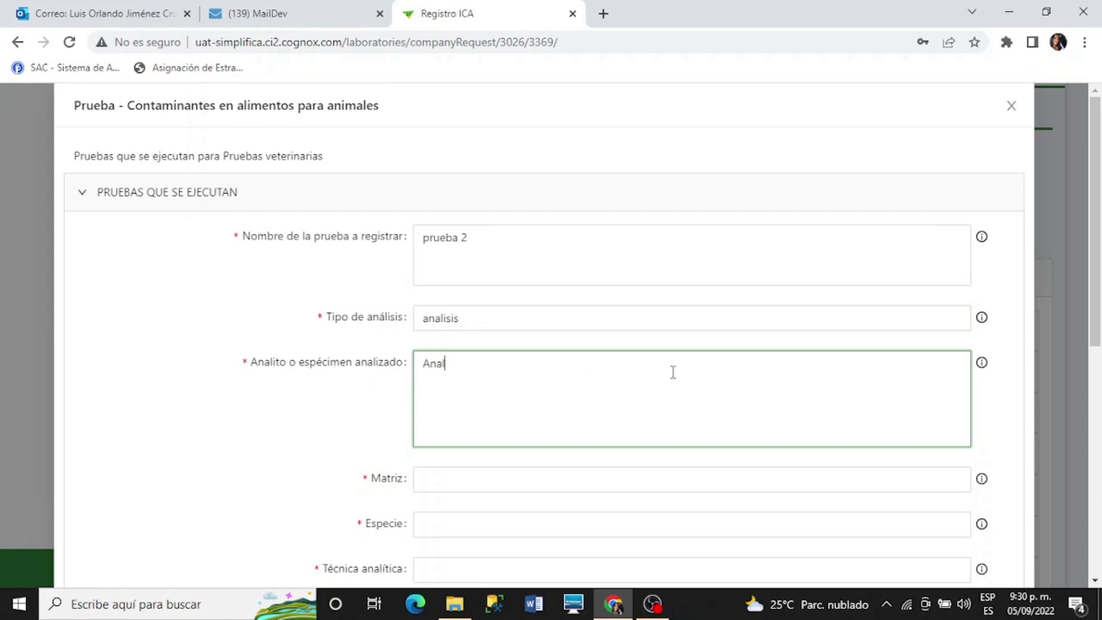
scroll(574, 402, "down", 1)
Step: Fill in "Matriz" as the test's matrix and "Especie" as its species
left_click(500, 393)
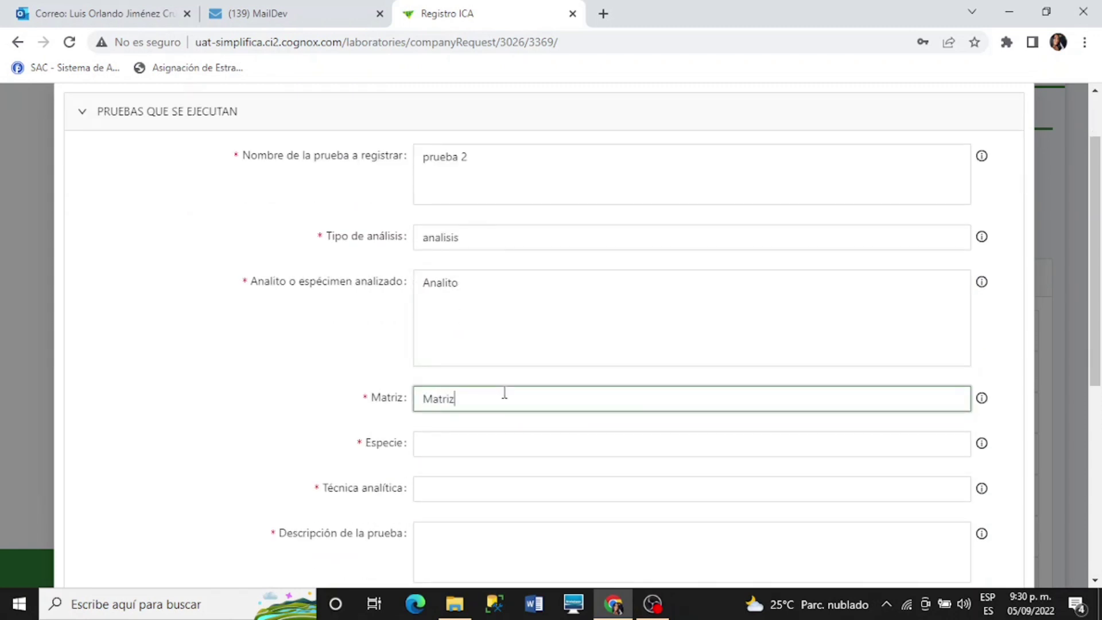
left_click(501, 442)
type("Especie")
Step: Enter "Tècnica" as the analytical technique and "Descripción" as the test description
scroll(500, 465, "down", 1)
left_click(457, 404)
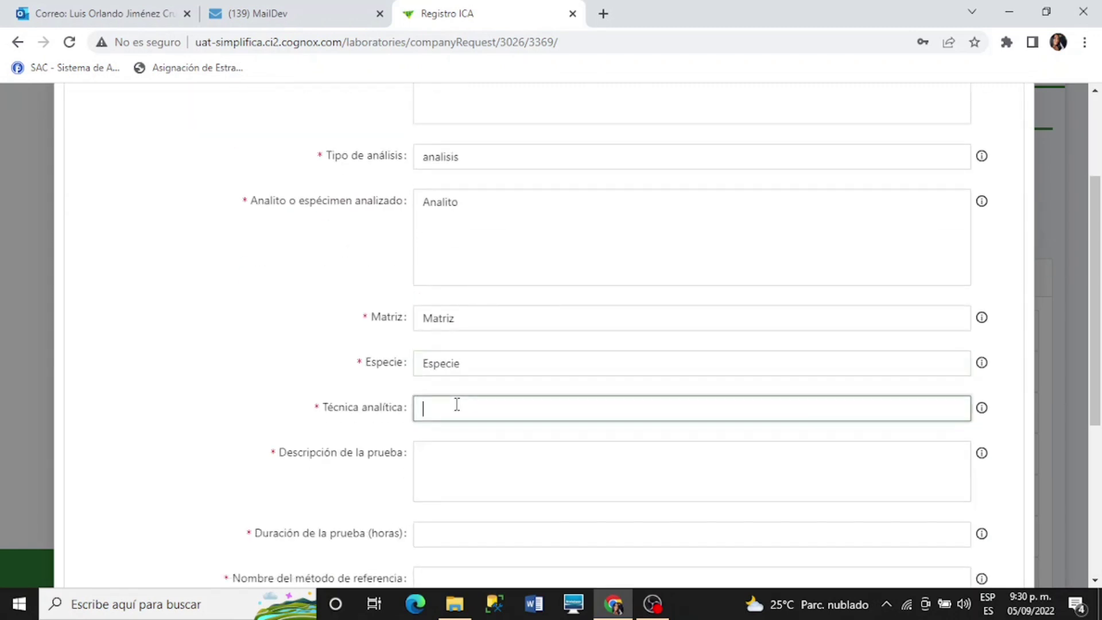
left_click(468, 450)
type("d")
key("BackSpace")
type("Descr")
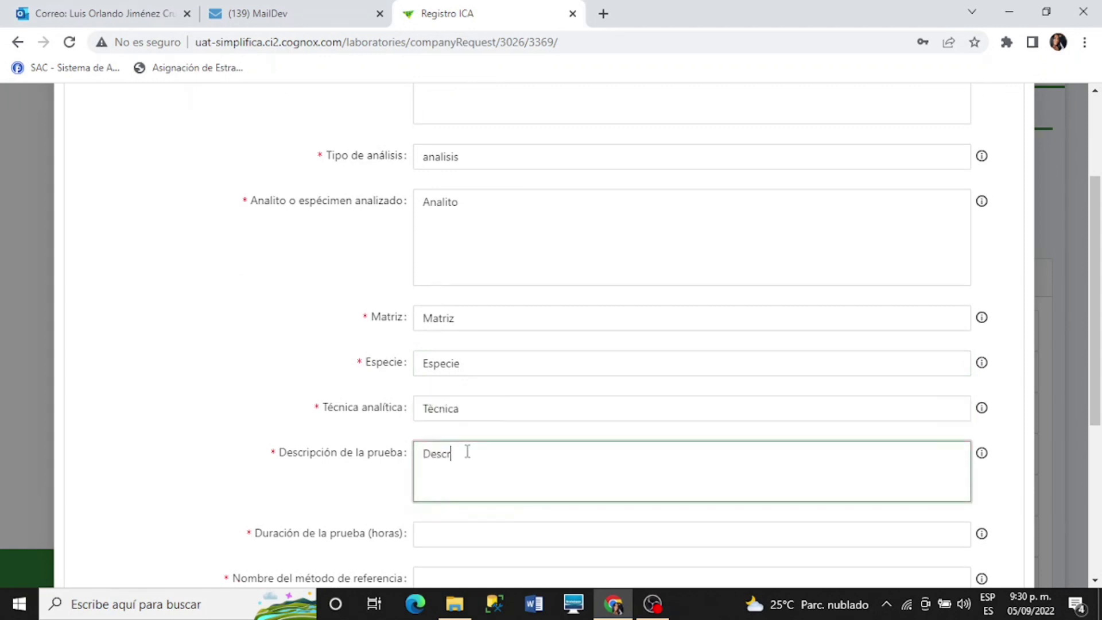
type("ipción")
scroll(468, 450, "down", 2)
double_click(474, 300)
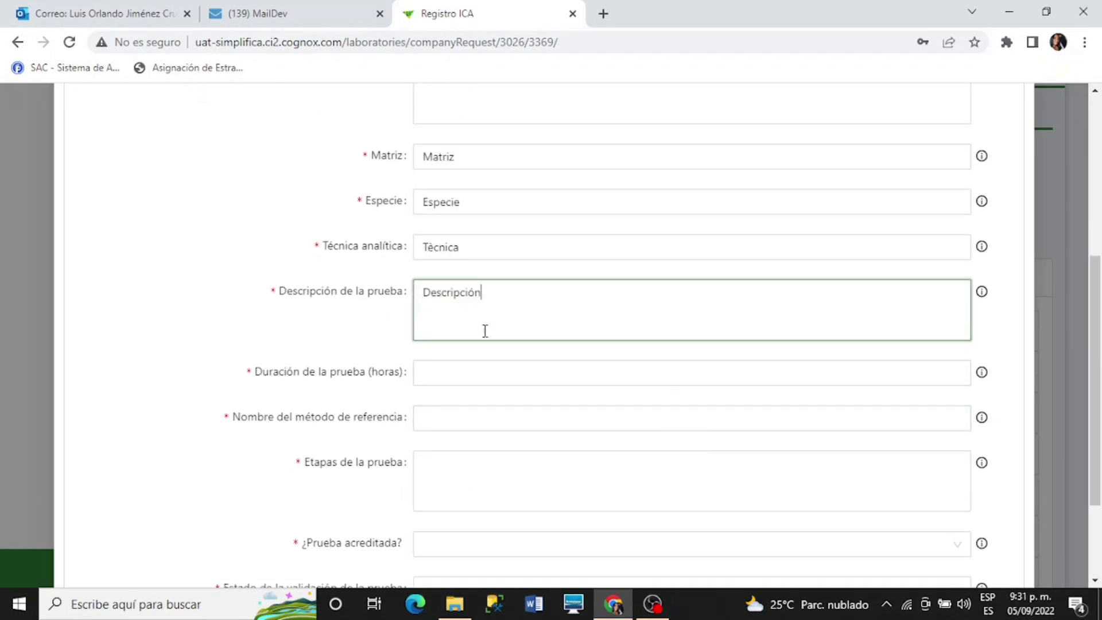
Step: Set the test duration to 5 hours
left_click(462, 372)
left_click_drag(256, 373, 299, 373)
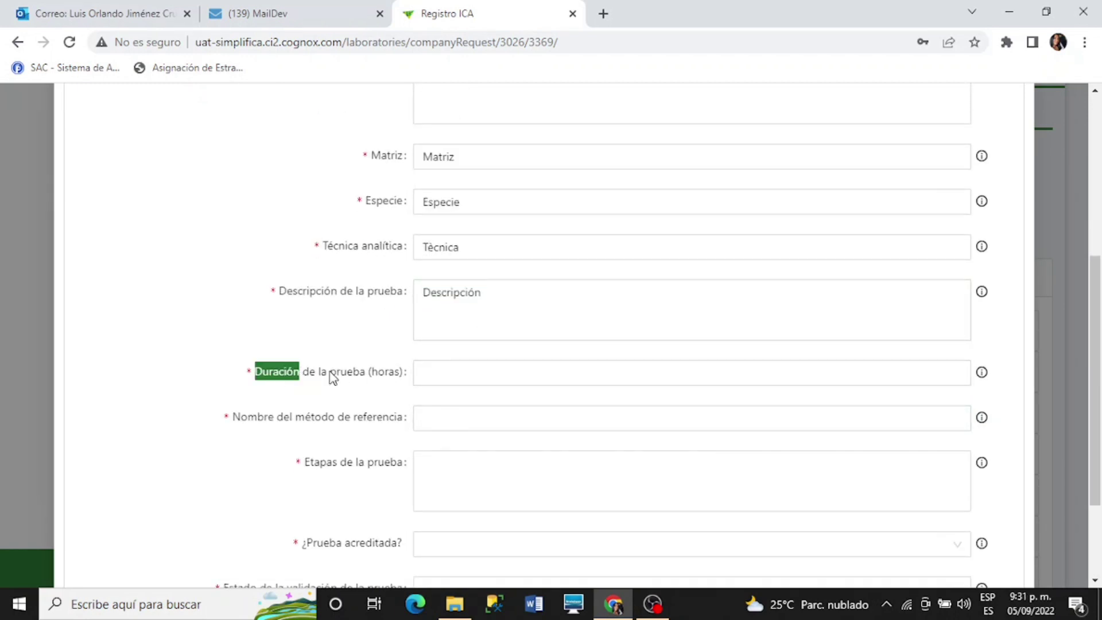
double_click(965, 369)
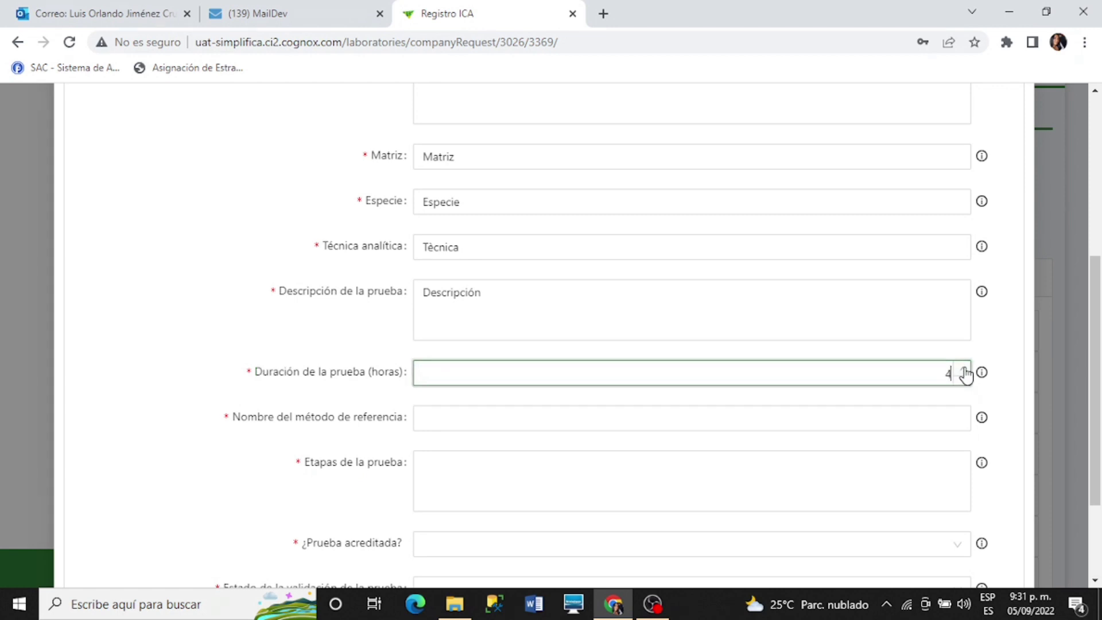
left_click(965, 371)
Step: Enter "Nombre 2" as the reference method name and "4 Etapas" as the test stages
left_click(412, 422)
type("Nombre 2")
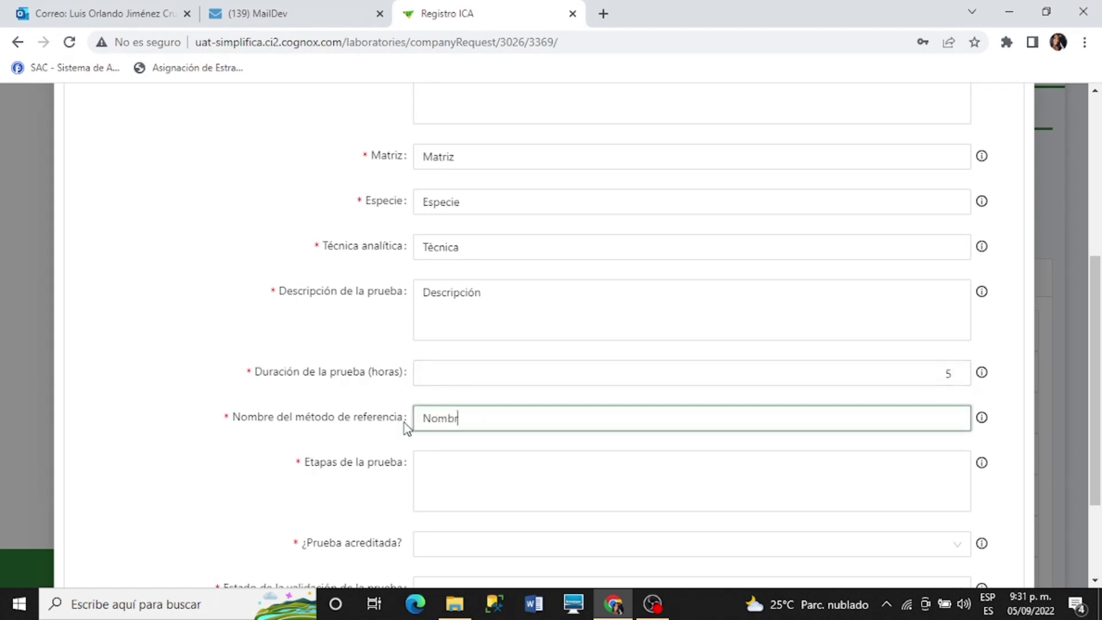
left_click(648, 467)
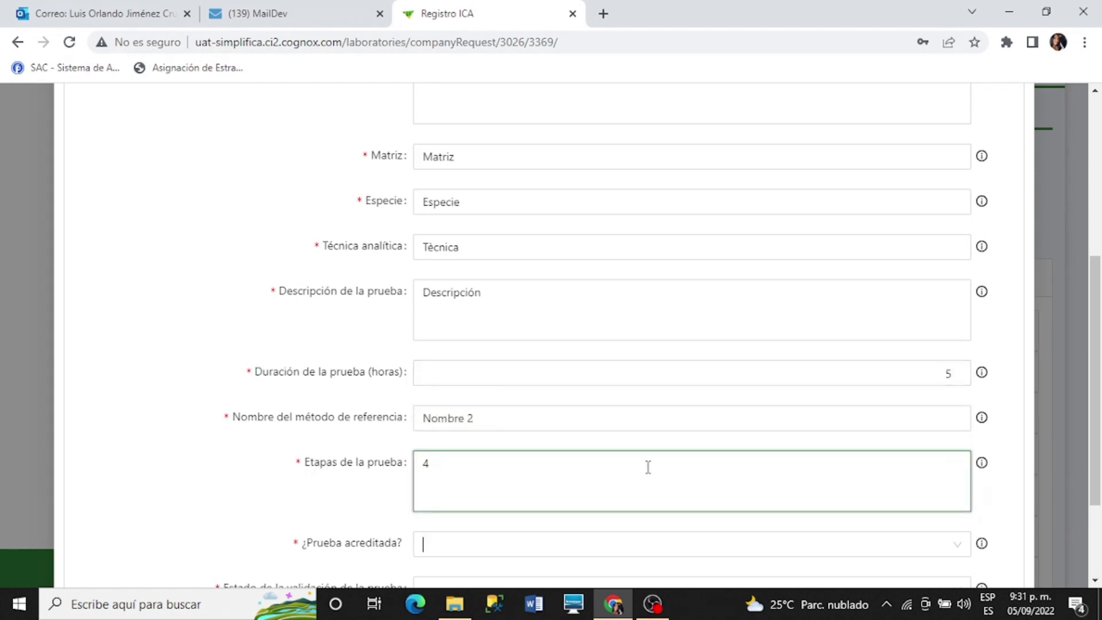
type("E")
left_click(498, 474)
type("4")
Step: Answer Si to "¿Prueba acreditada?" and look over the additional accreditation fields
scroll(499, 474, "down", 2)
left_click(493, 465)
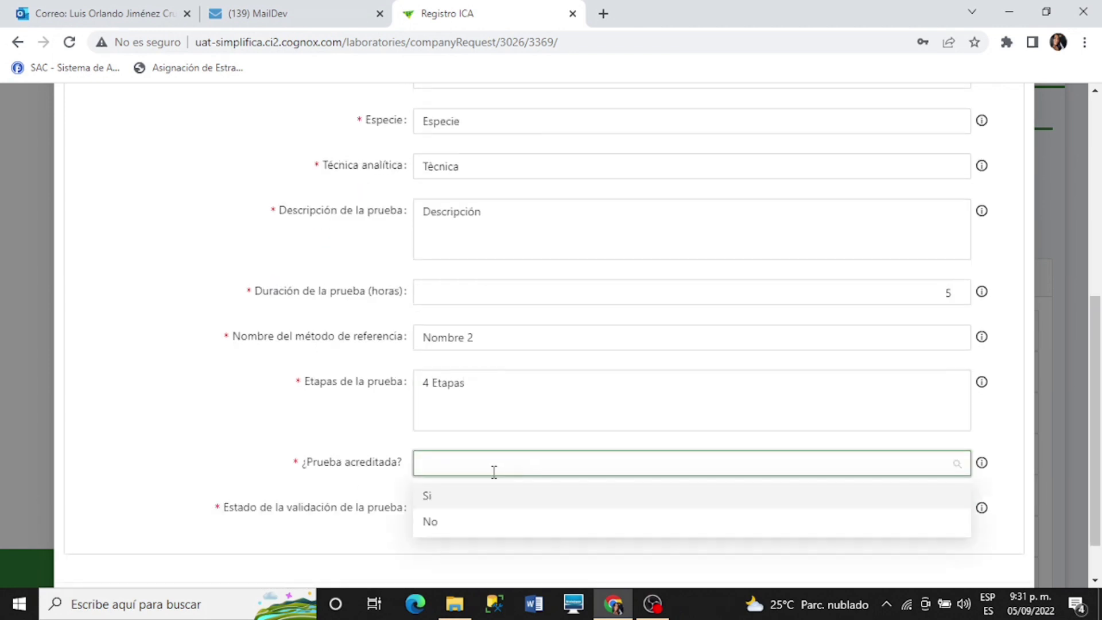
left_click(458, 506)
scroll(455, 504, "down", 3)
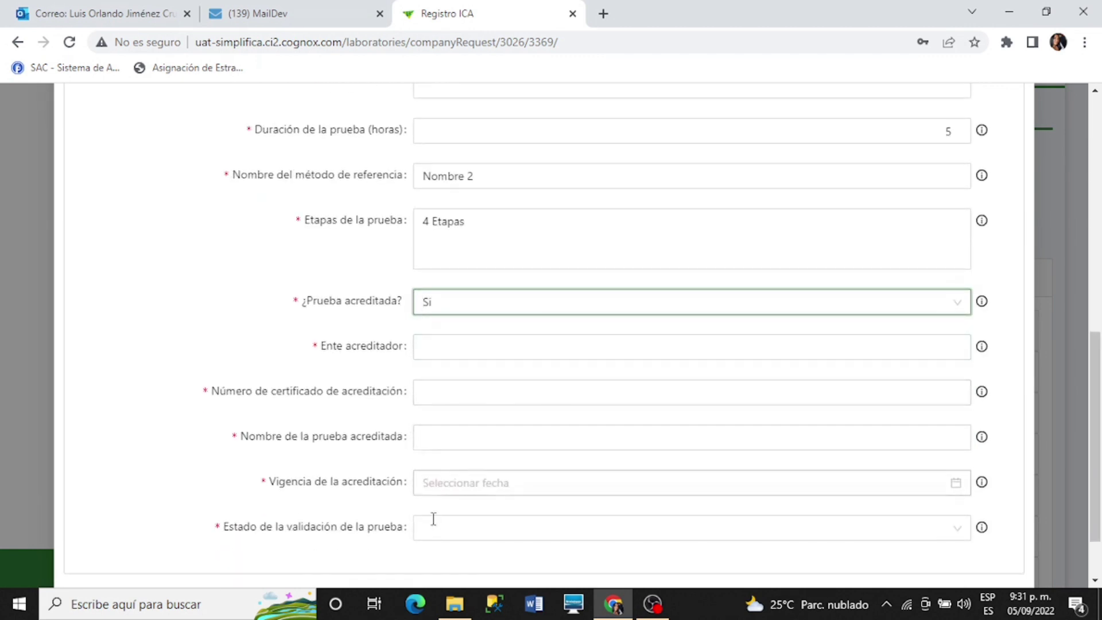
scroll(481, 498, "down", 2)
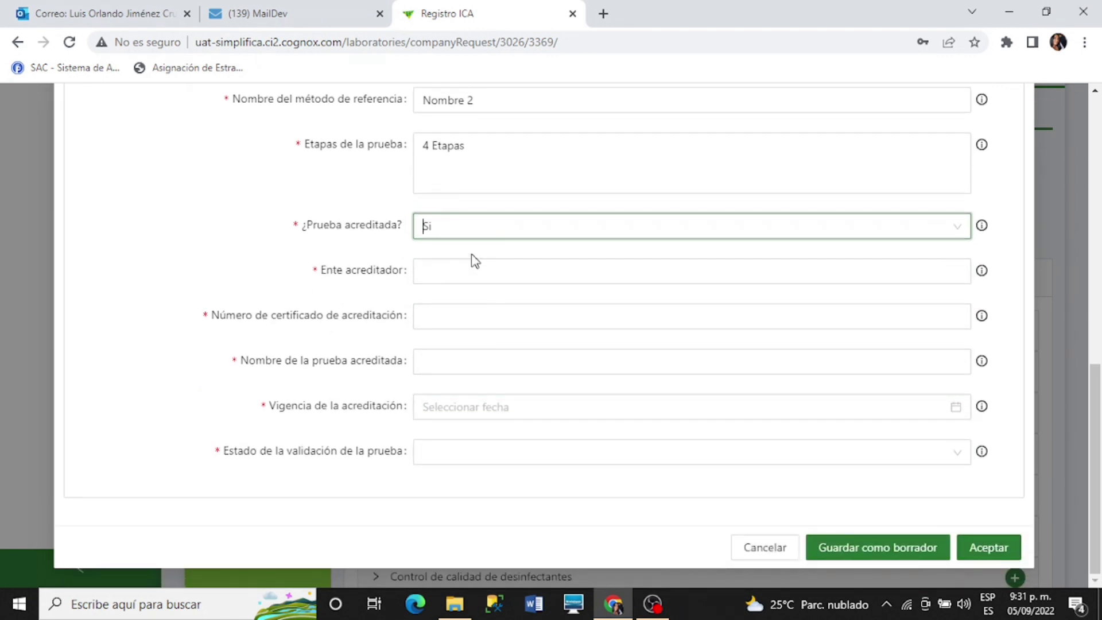
Step: Set "¿Prueba acreditada?" to No and the validation status to Validada, and accept the test
left_click(489, 236)
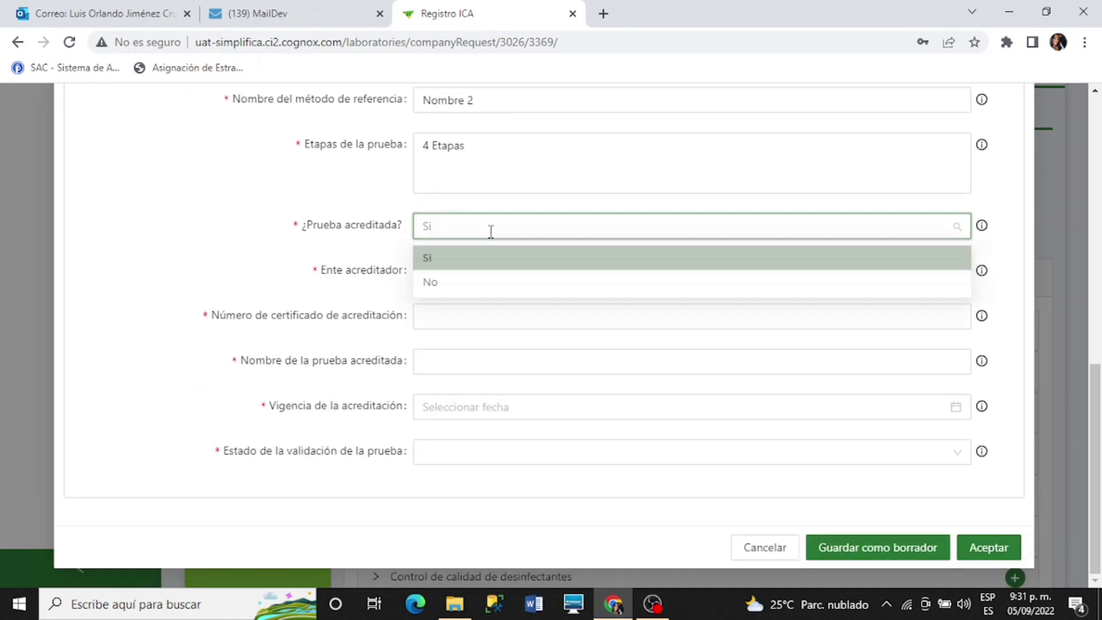
left_click(451, 287)
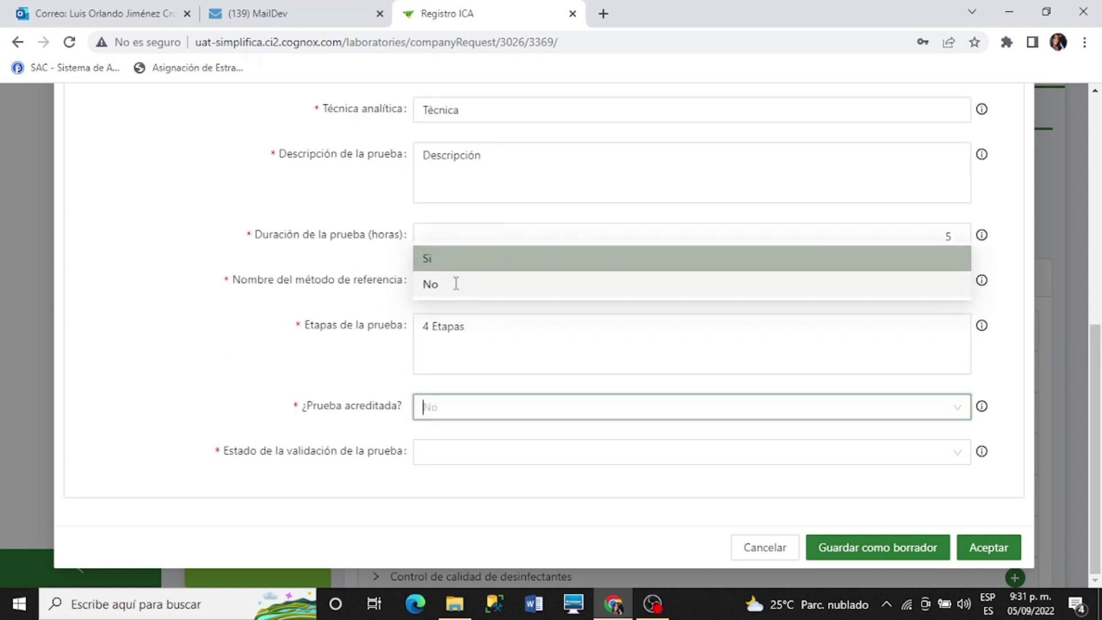
left_click(466, 456)
left_click(466, 486)
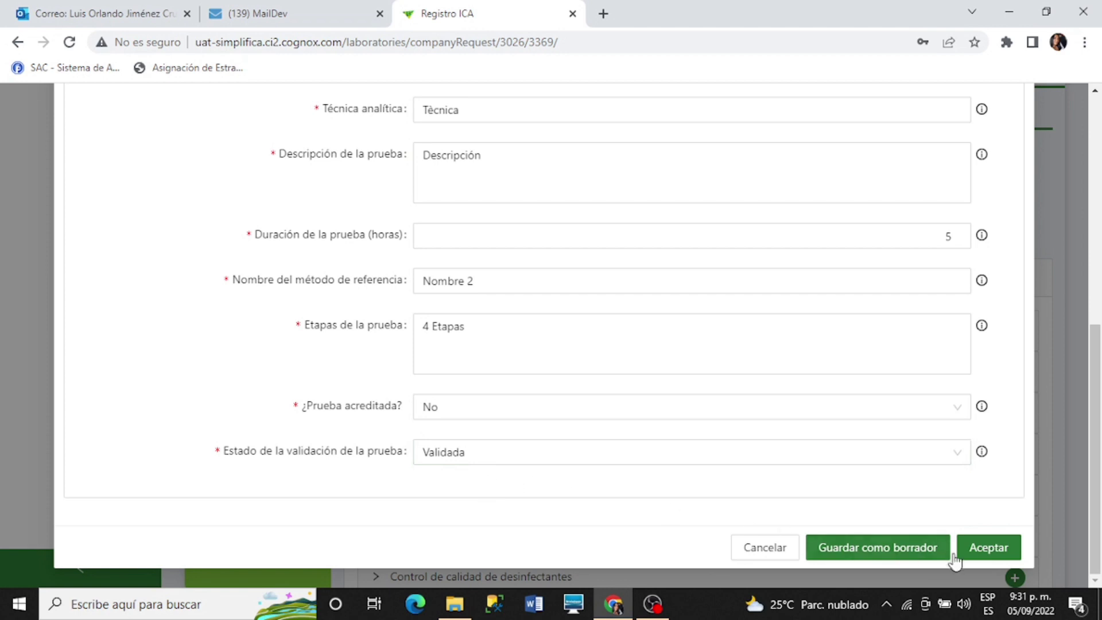
left_click(985, 553)
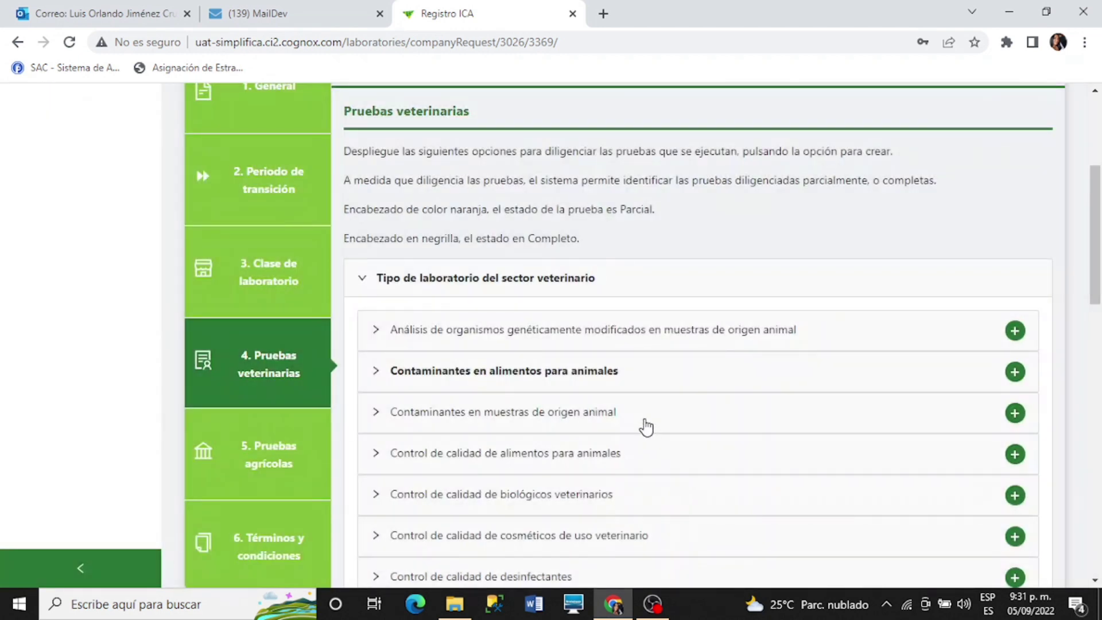
scroll(689, 408, "down", 2)
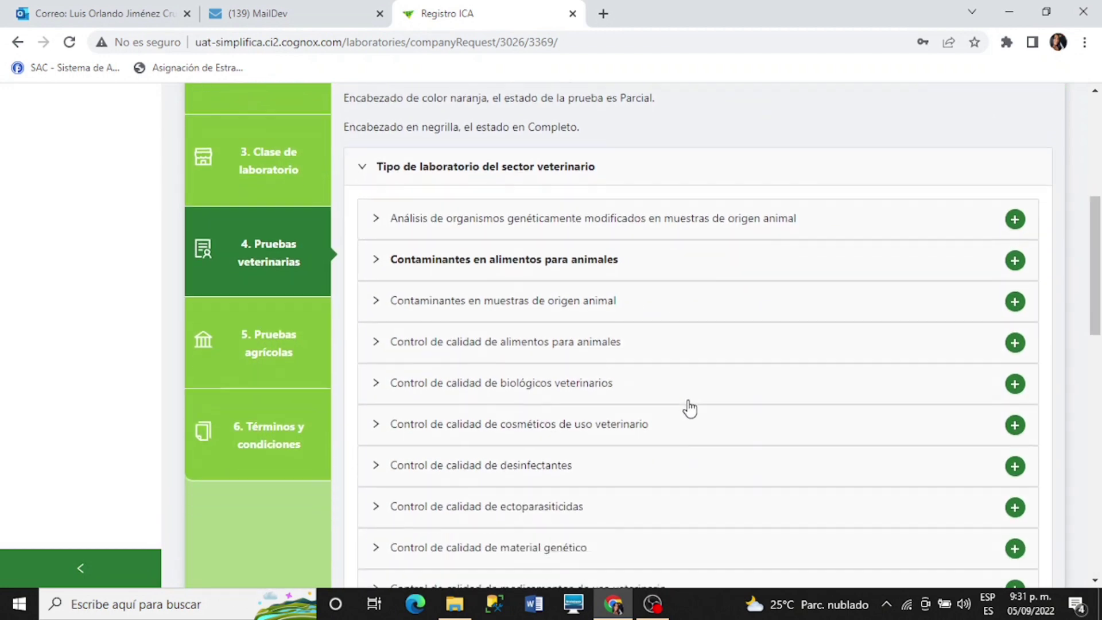
Step: Add the location "laboratorio" to the Ubicaciones of the veterinary tests
scroll(690, 408, "down", 8)
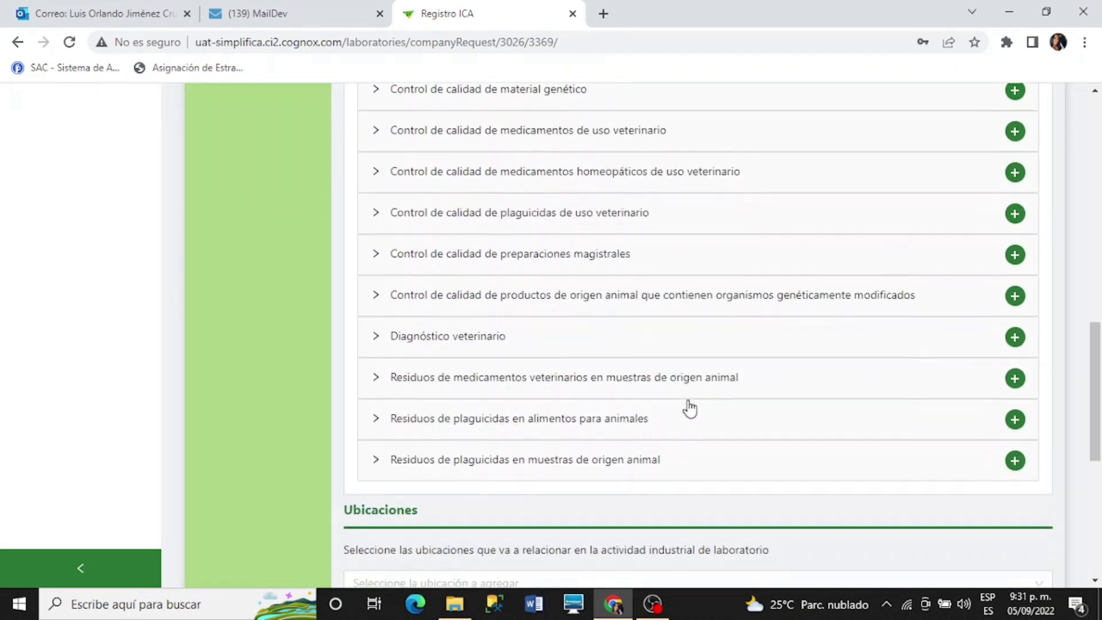
scroll(690, 409, "down", 6)
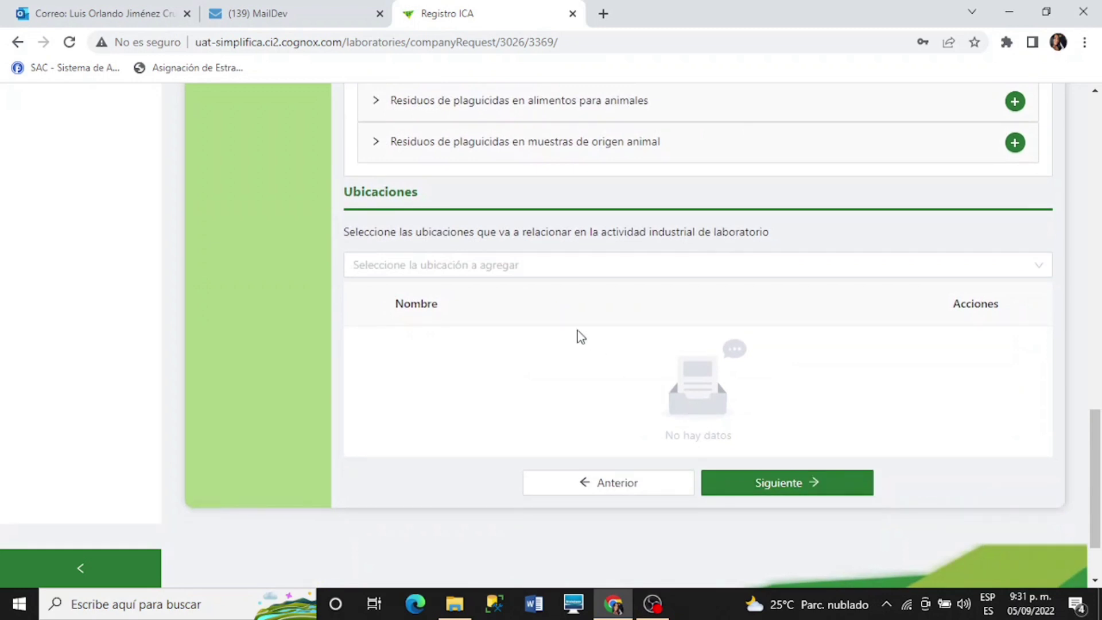
left_click(547, 267)
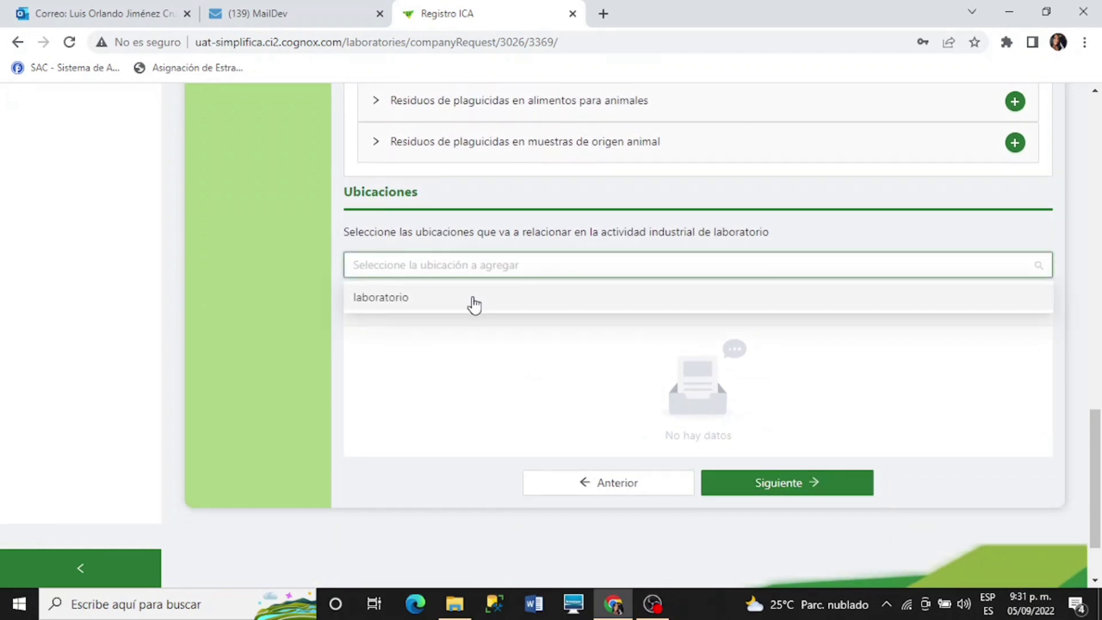
left_click(473, 299)
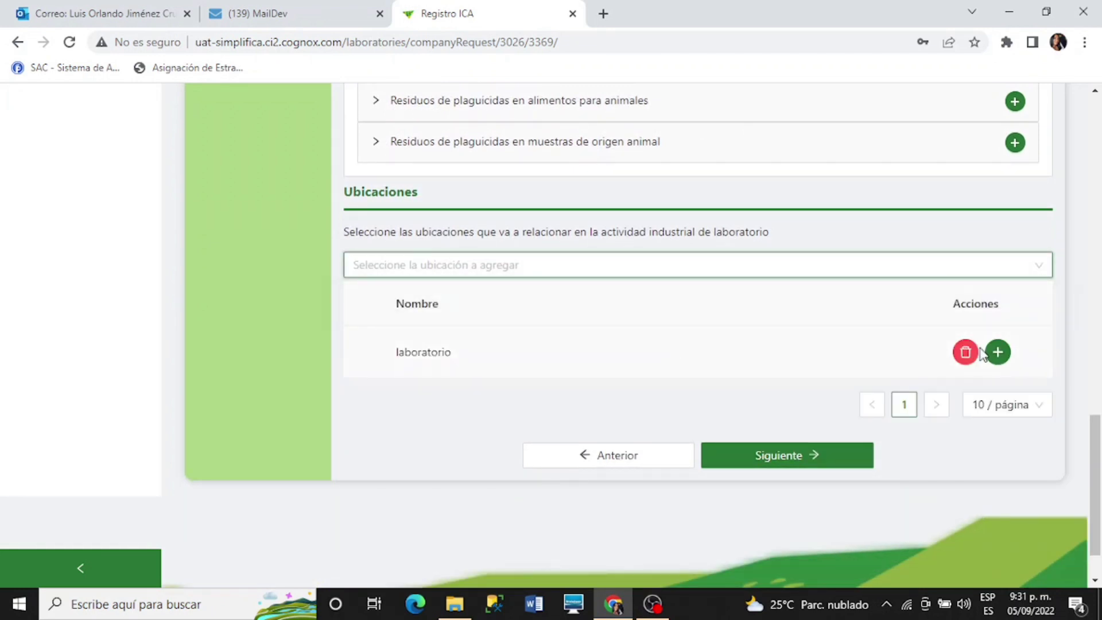
Step: Assign "prueba 2" to the laboratorio location and expand the location to show its assigned tests
left_click(998, 352)
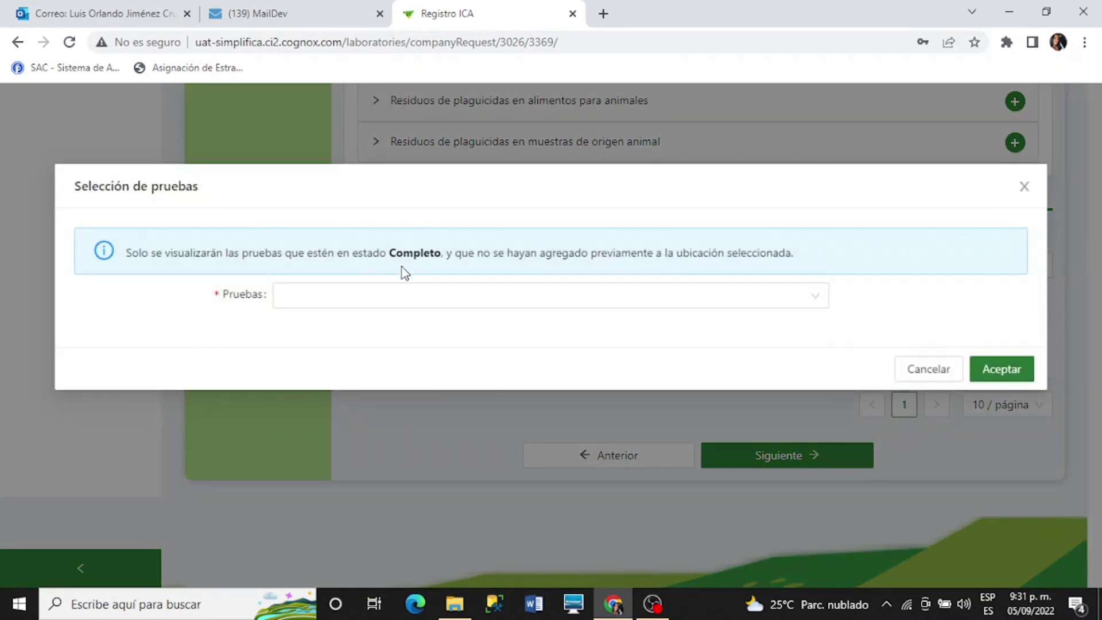
left_click(401, 294)
left_click(350, 357)
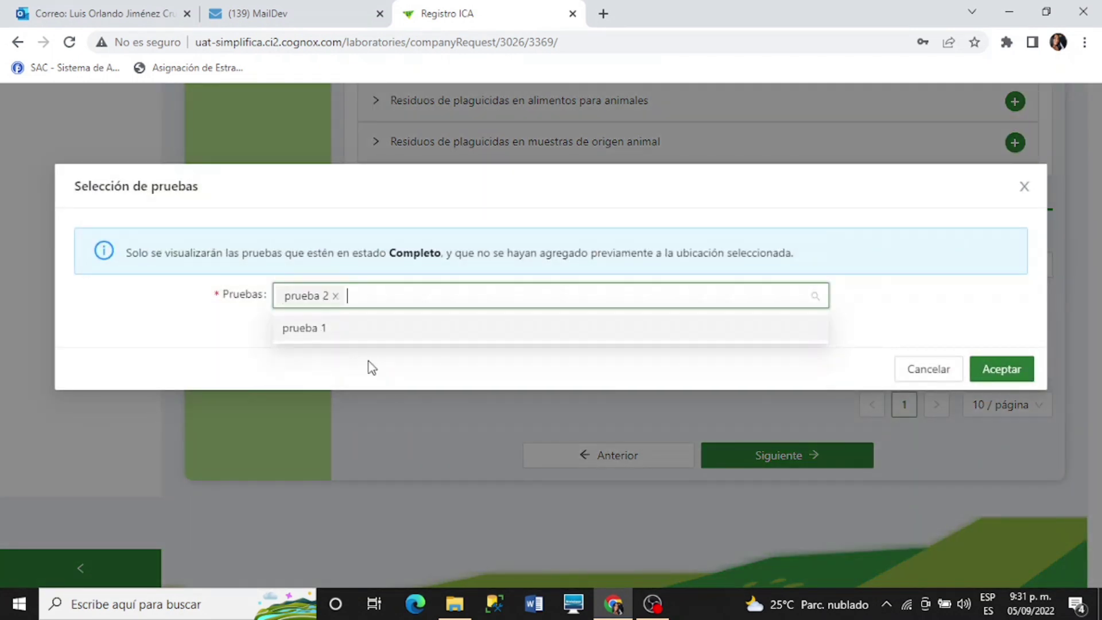
left_click(1023, 372)
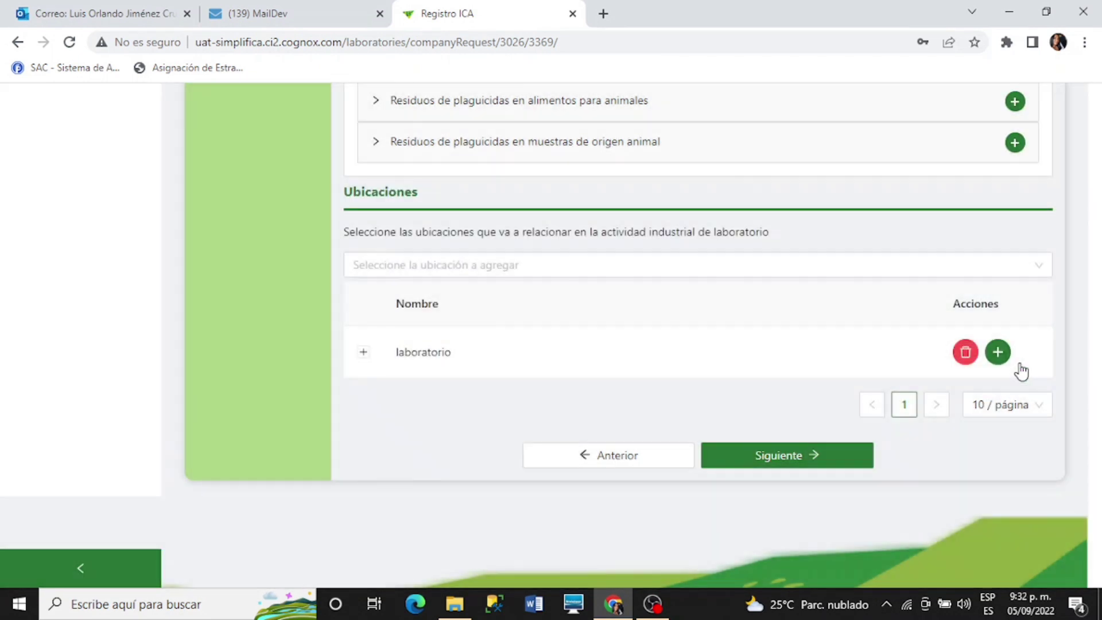
left_click(363, 357)
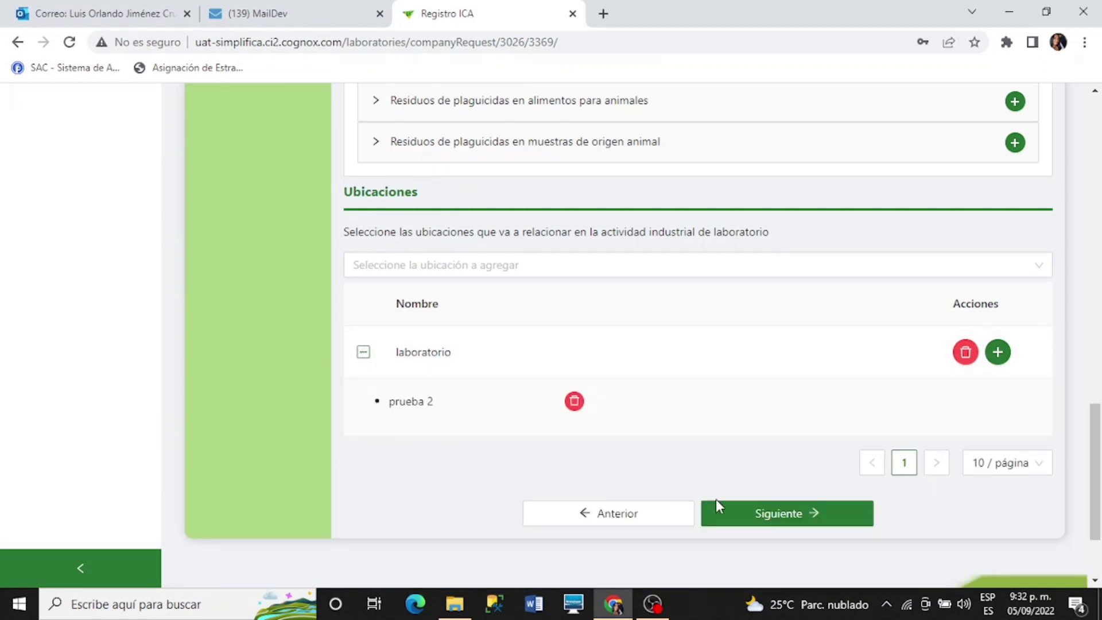
Step: Continue to Pruebas agrícolas and create a test named "Prueba 1" under "Análisis de organismos genéticamente modificados en semillas y muestras de origen vegetal"
left_click(758, 522)
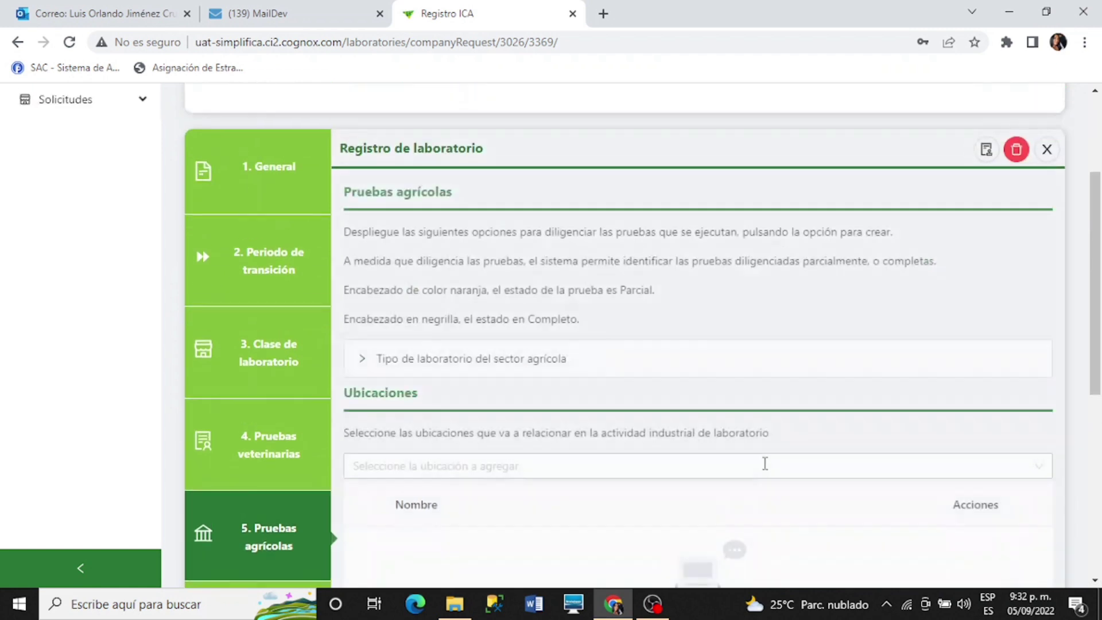
left_click(541, 362)
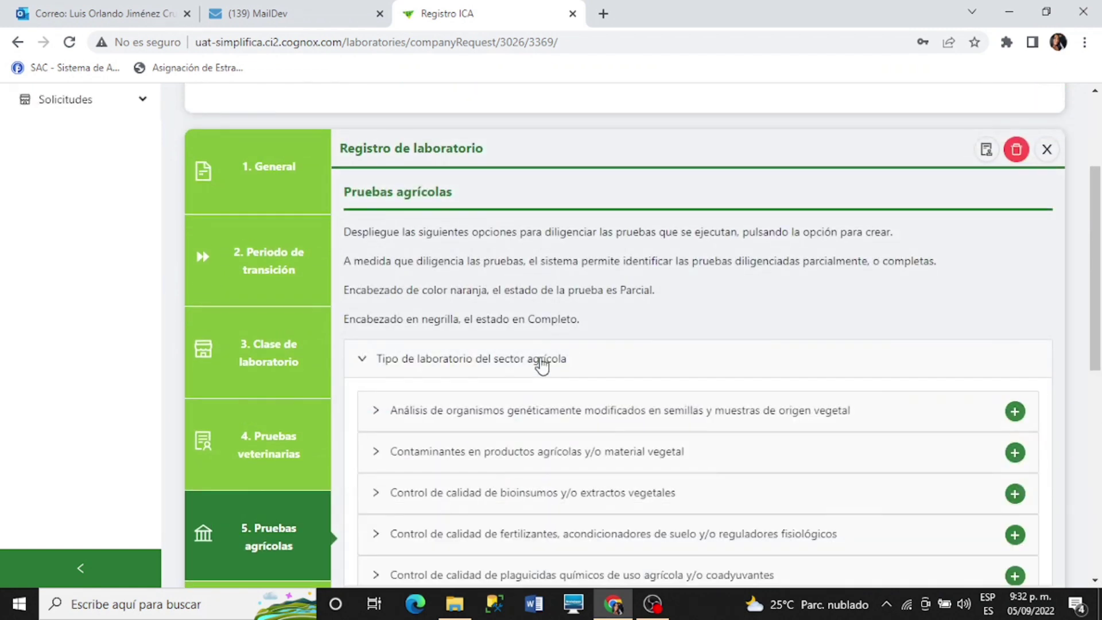
left_click(524, 413)
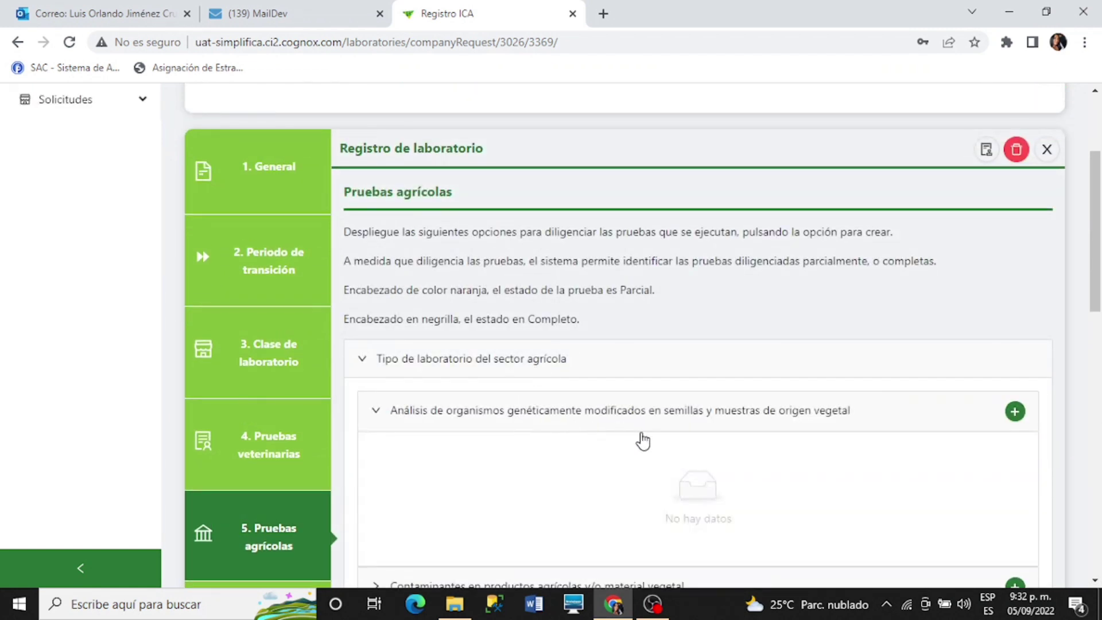
left_click(1015, 415)
left_click(493, 259)
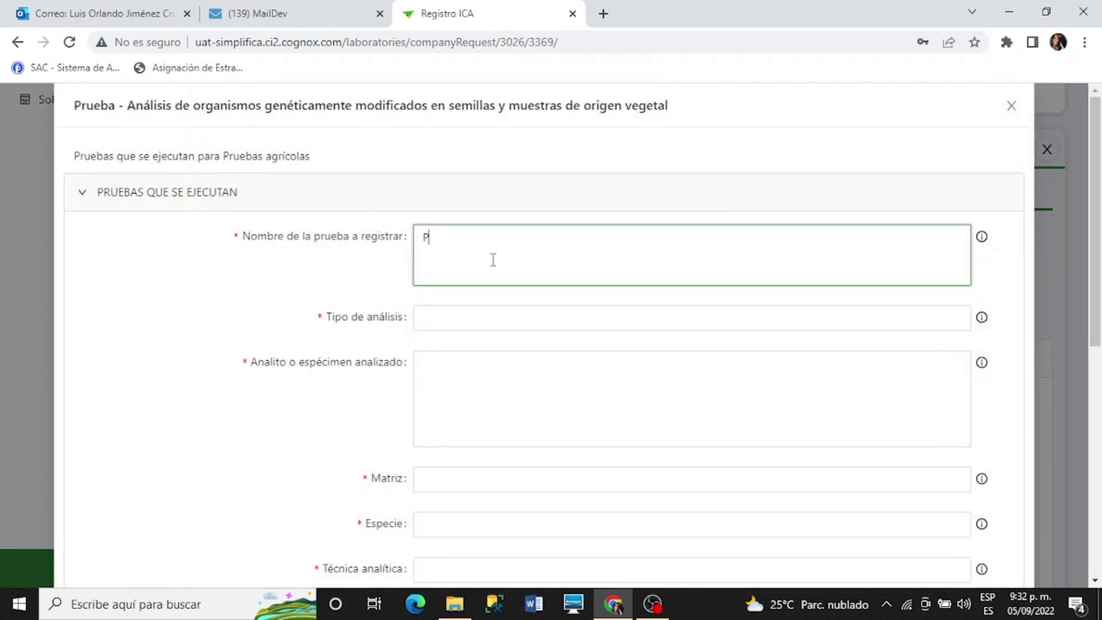
Step: Enter "análisis" as the analysis type and "espécimen analizado" as the analyte or specimen
left_click(460, 322)
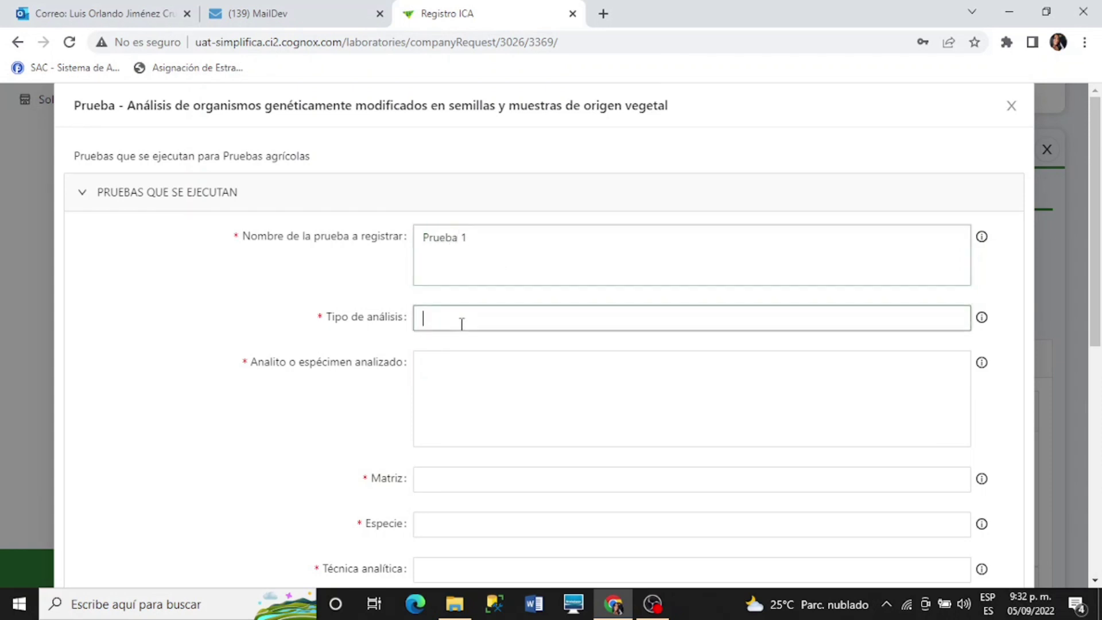
left_click_drag(364, 319, 383, 329)
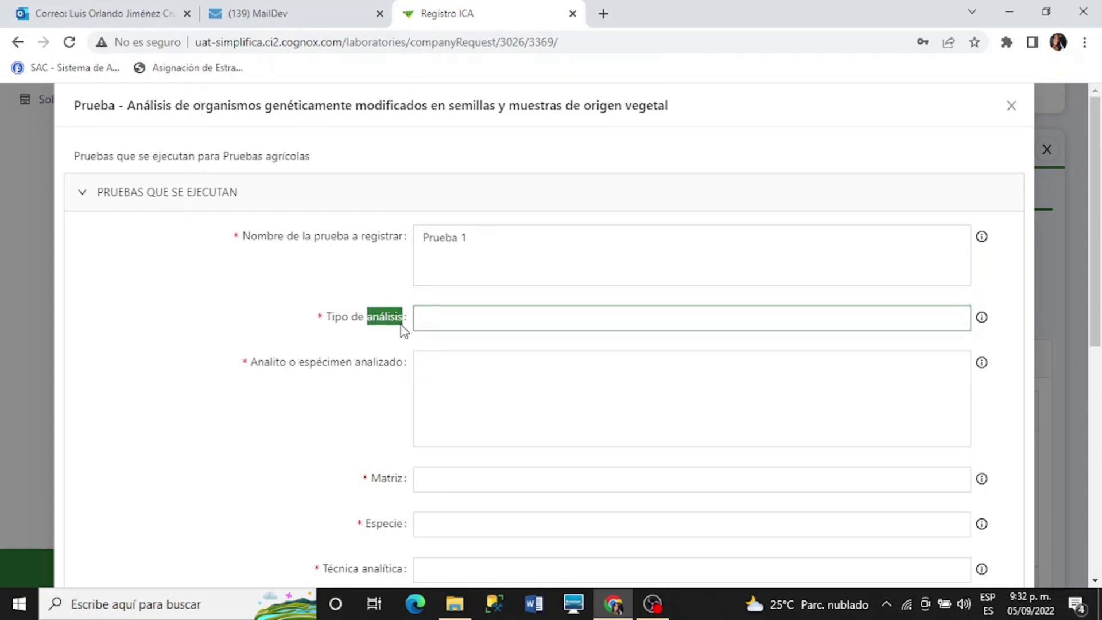
left_click(472, 317)
type("análisis")
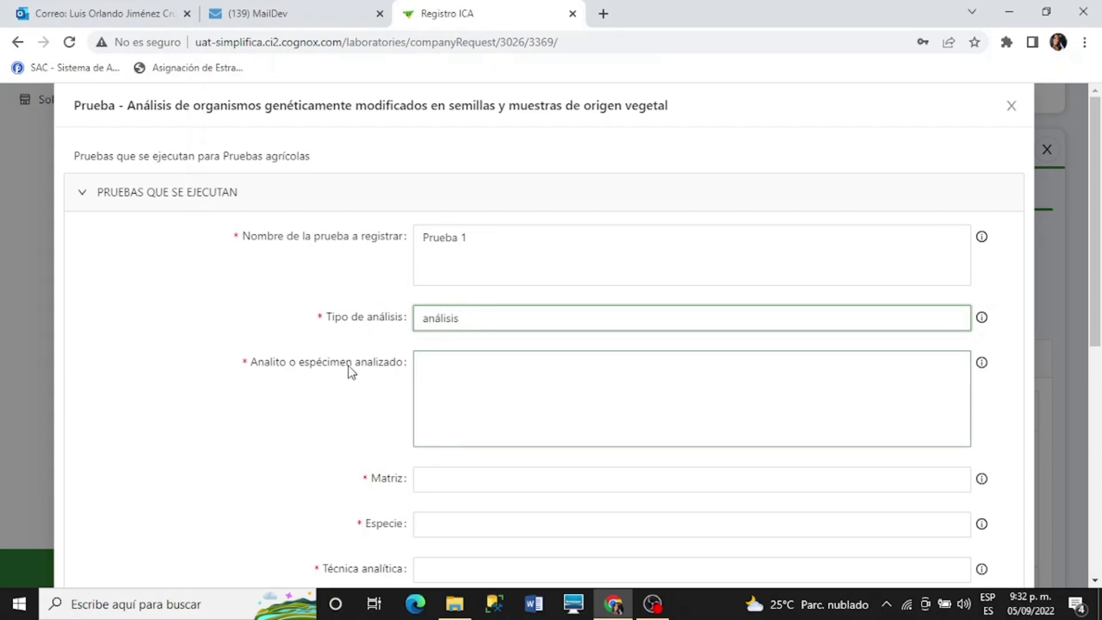
left_click_drag(300, 367, 404, 381)
key("ctrl+c")
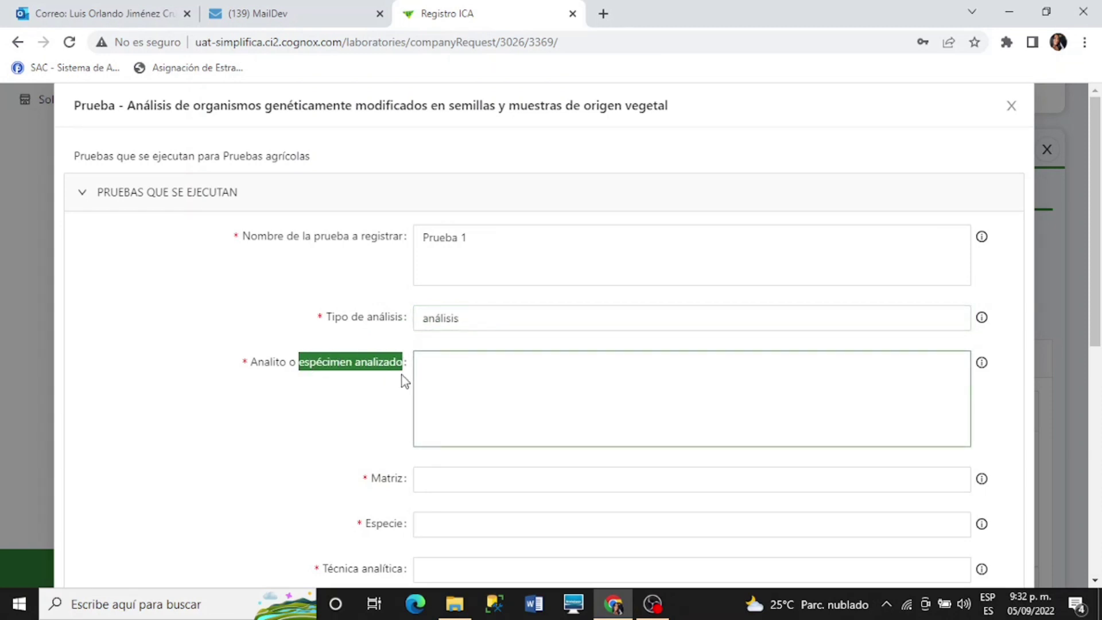
left_click(459, 364)
key("ctrl+v")
Step: Fill in Matriz with "Matriz" and Especie with "Especie"
scroll(457, 364, "down", 1)
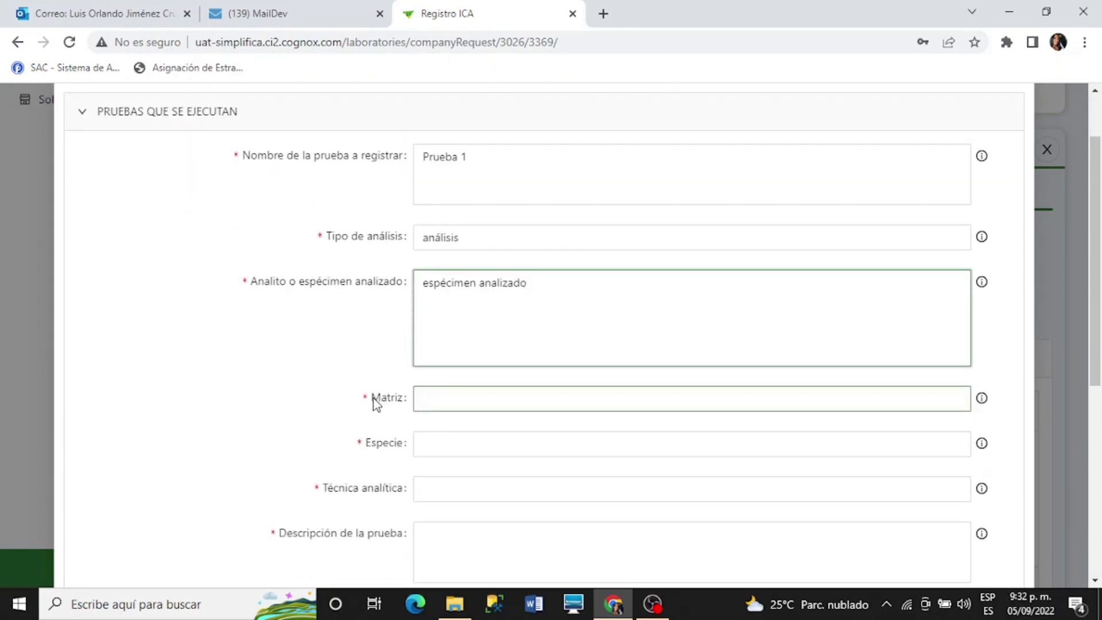
left_click_drag(373, 398, 401, 406)
key("ctrl+c")
left_click(437, 397)
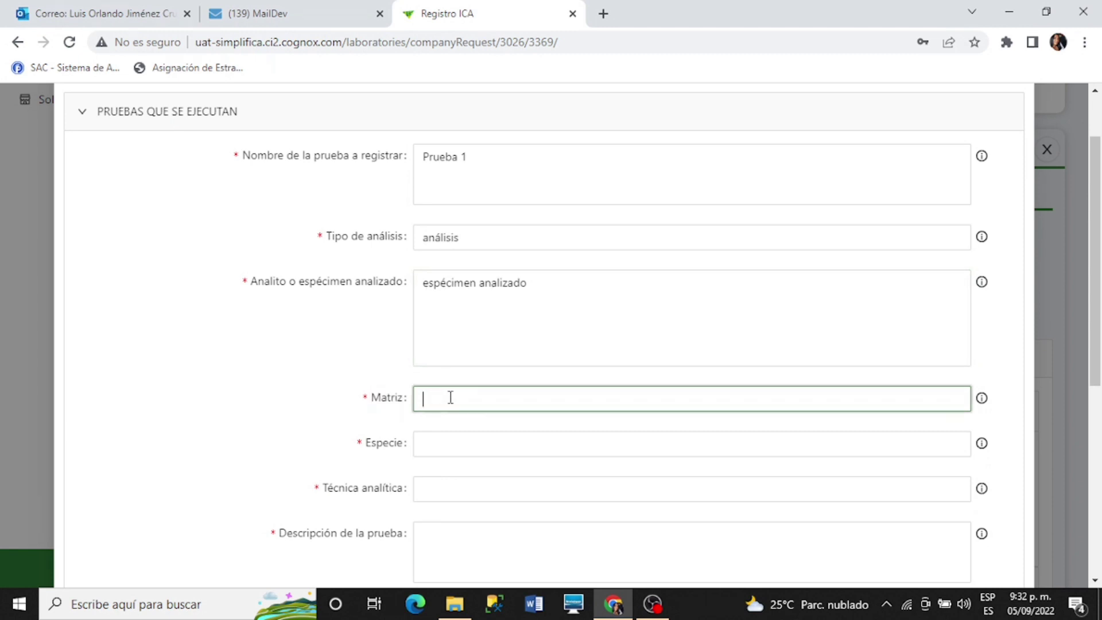
key("ctrl+v")
scroll(450, 396, "down", 2)
left_click_drag(368, 283, 404, 297)
key("ctrl+c")
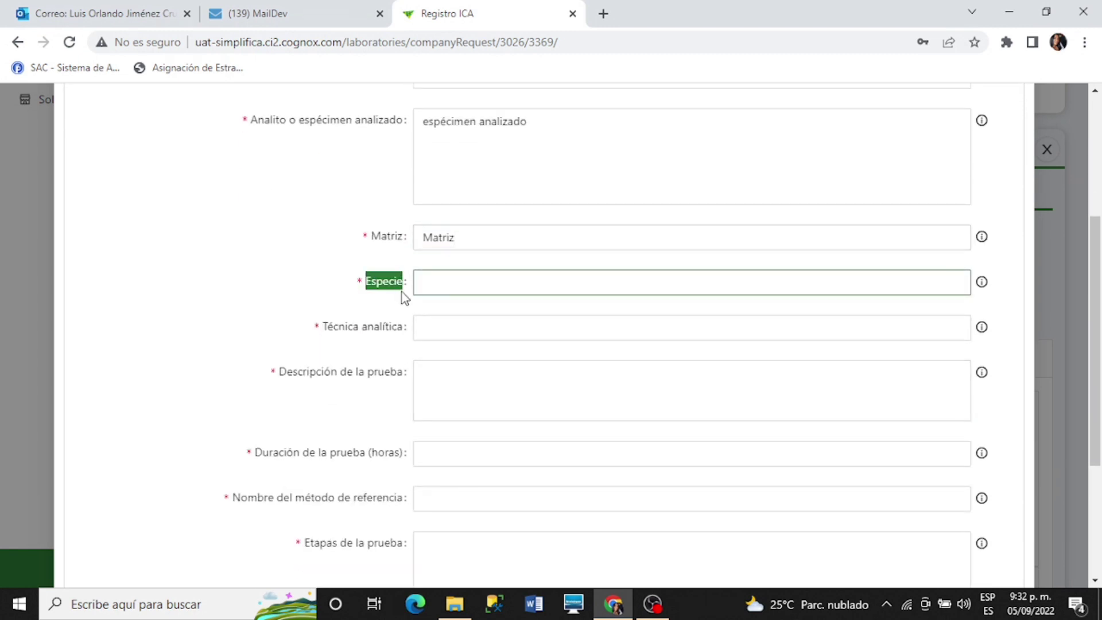
left_click(418, 286)
key("ctrl+v")
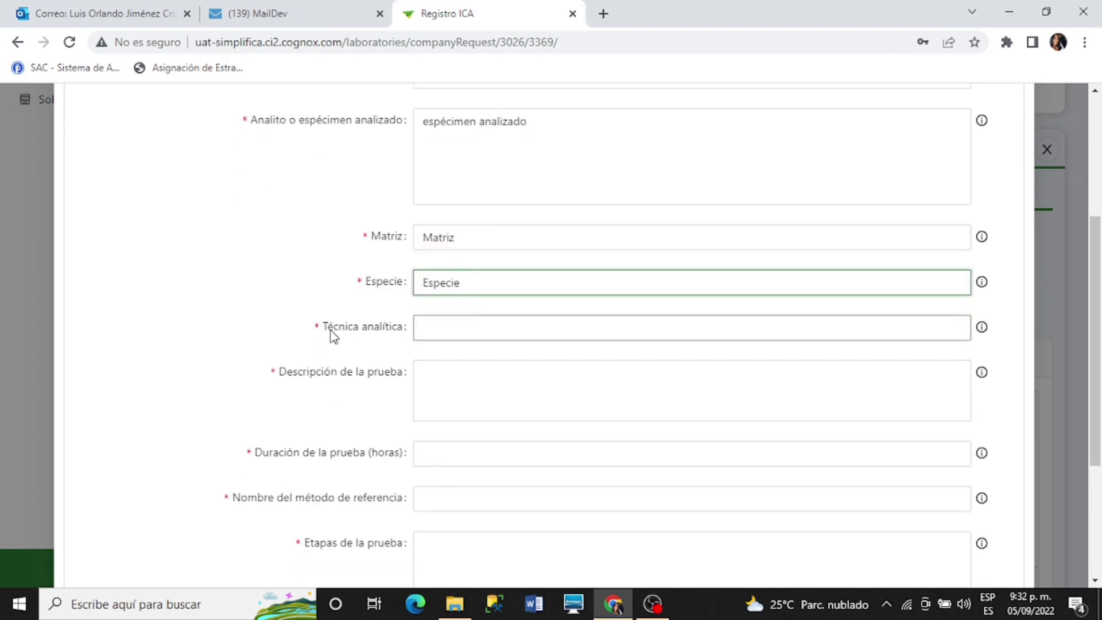
Step: Enter "Técnica analítica" as the analytical technique and "Descripción de la prueba" as the test description
left_click_drag(327, 331, 401, 336)
key("ctrl+c")
left_click(465, 320)
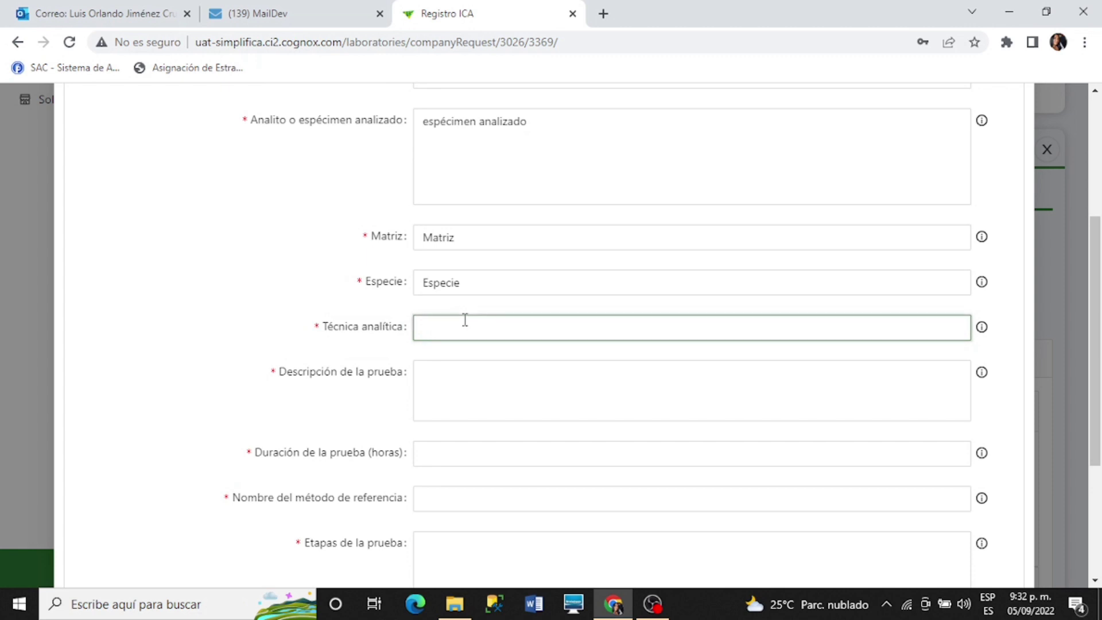
key("ctrl+v")
left_click(462, 381)
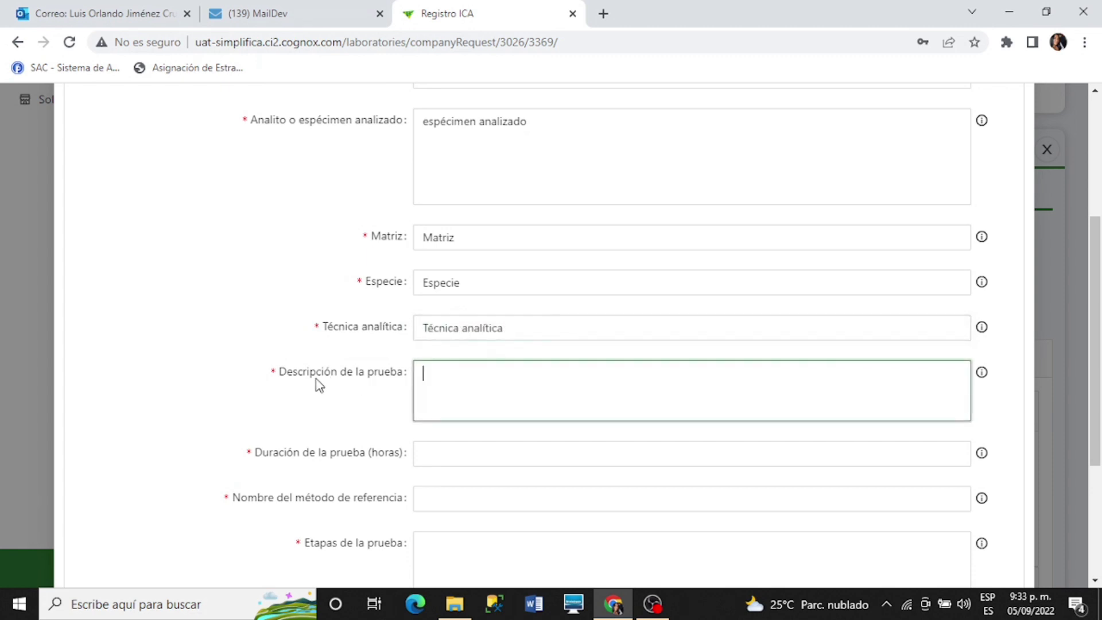
left_click_drag(279, 374, 402, 379)
key("ctrl+c")
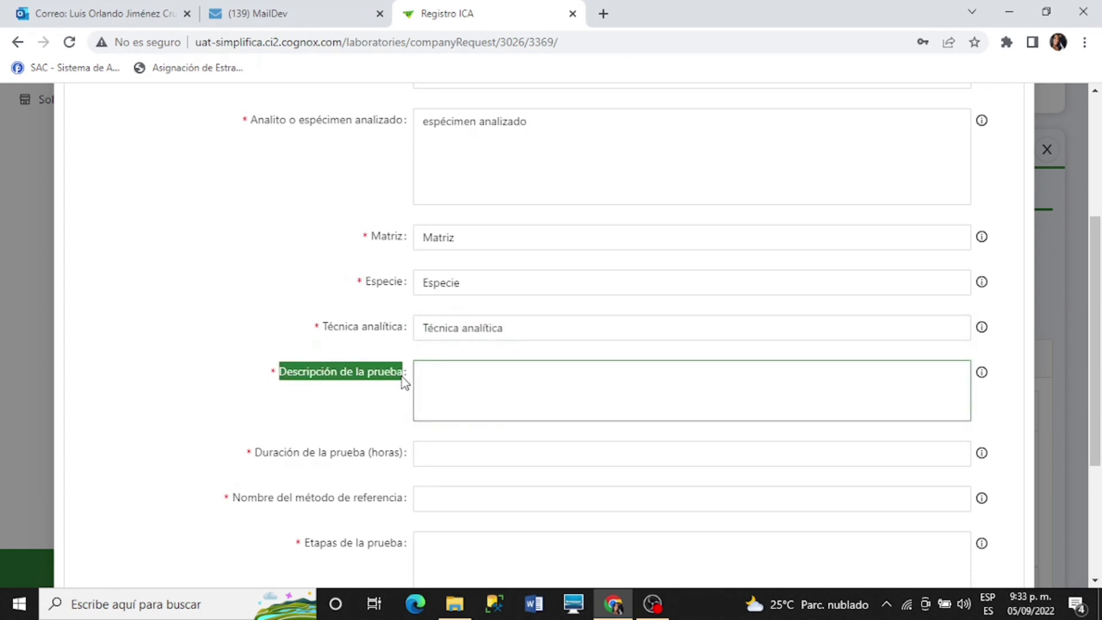
left_click(446, 381)
key("ctrl+v")
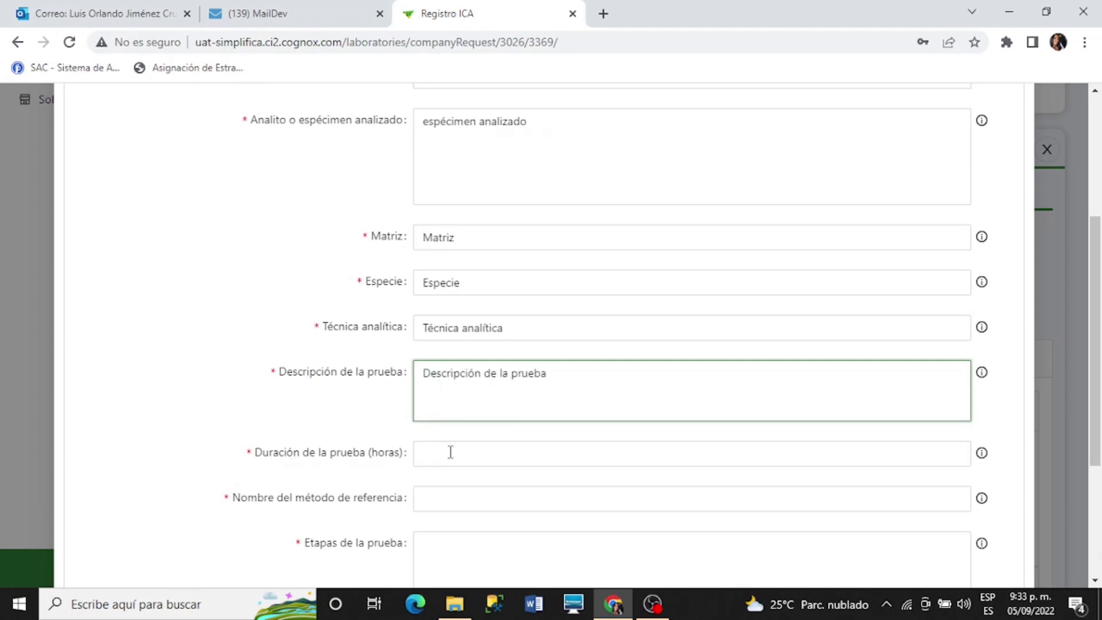
Step: Set the test duration to 2 hours and the reference method name to "Nombre 1"
scroll(494, 376, "down", 3)
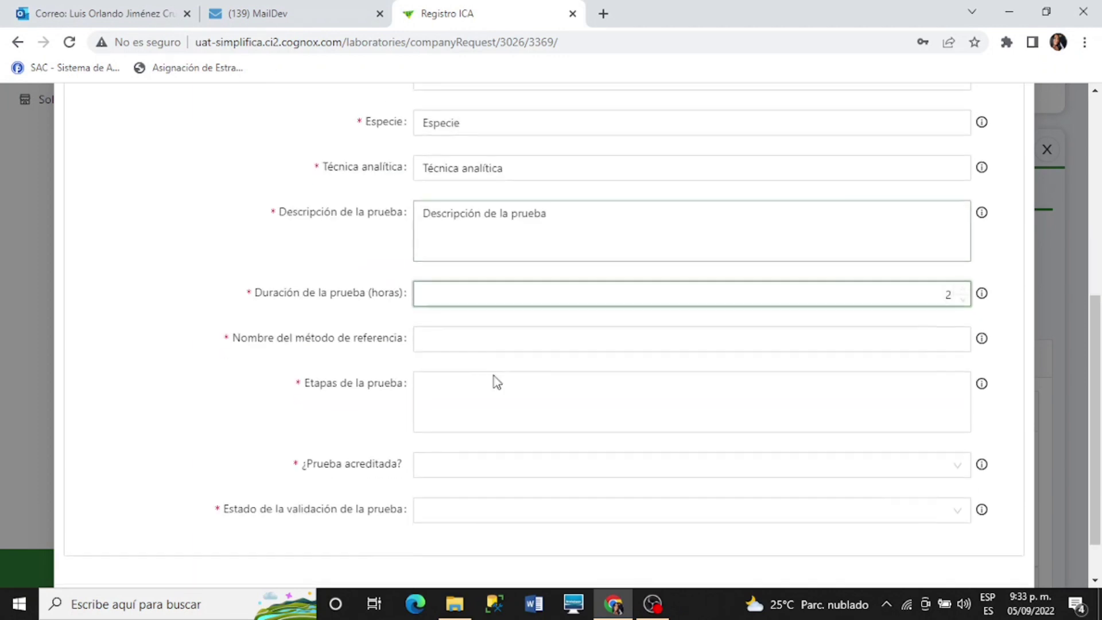
left_click(484, 343)
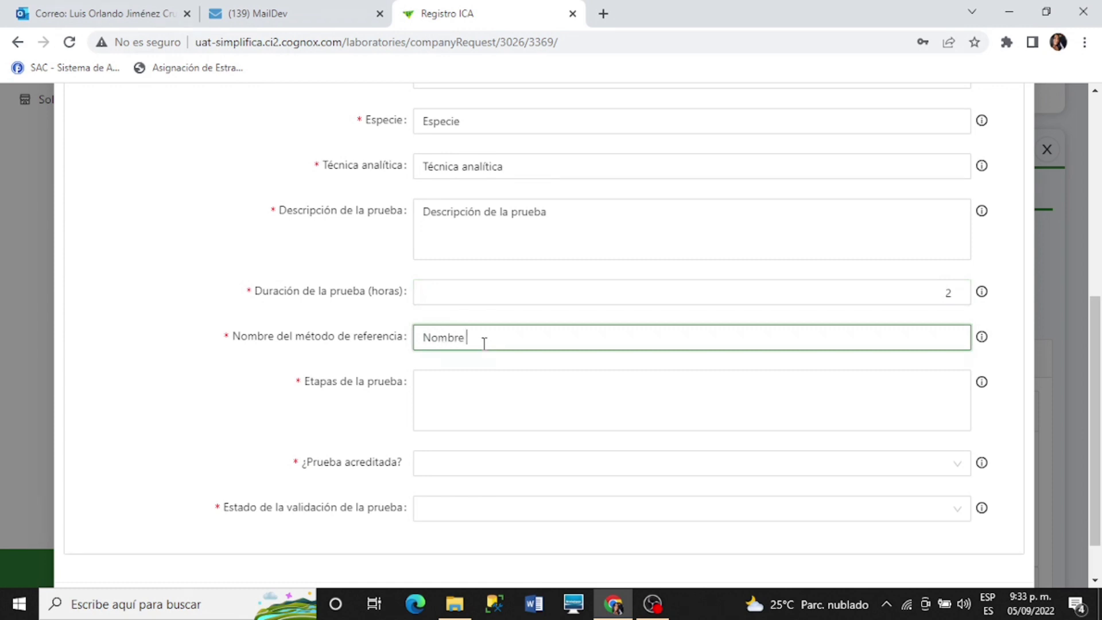
left_click(469, 377)
Step: Enter "Etapas de la prueba" as the stages of the agricultural test
left_click_drag(302, 381, 339, 391)
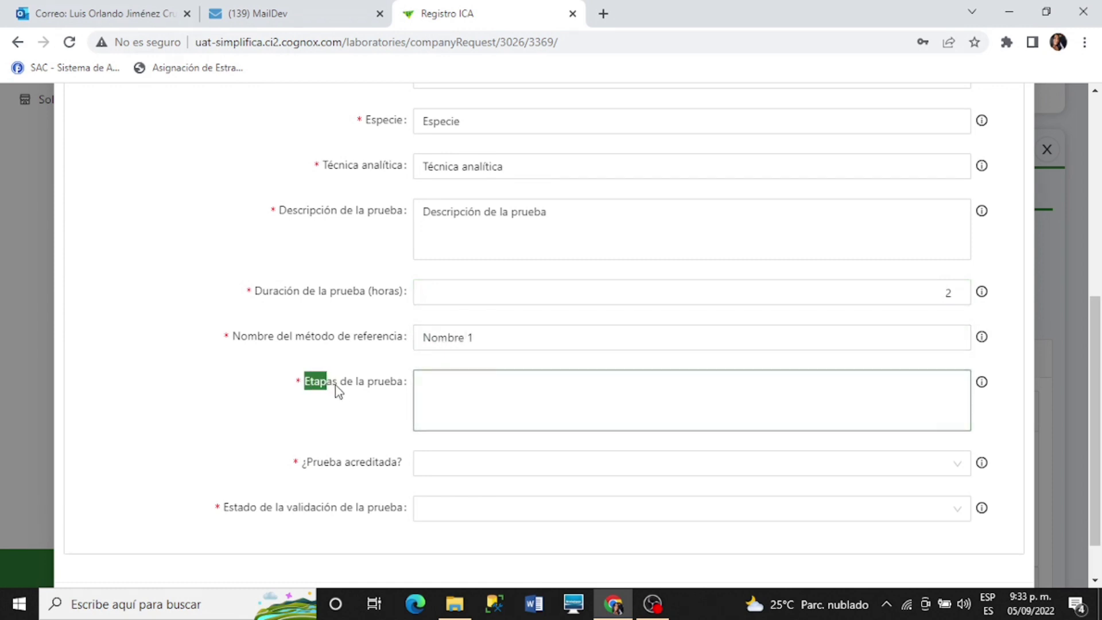
left_click(457, 389)
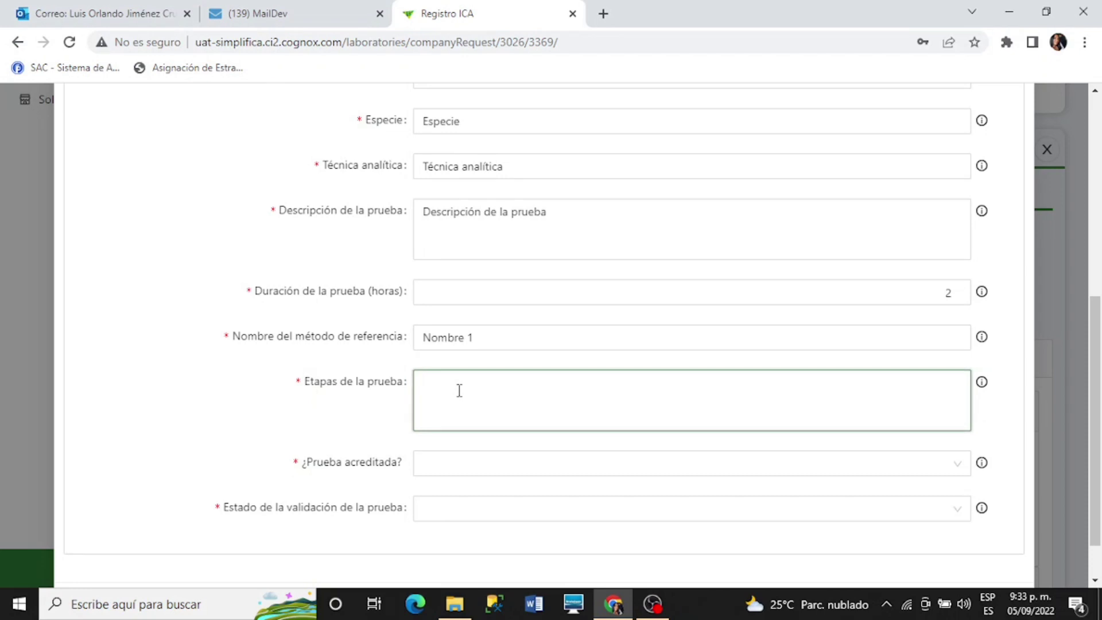
type("Etapas de la prueba")
Step: Set "¿Prueba acreditada?" to No and the validation status to Validada, and accept the agricultural test
scroll(586, 461, "down", 1)
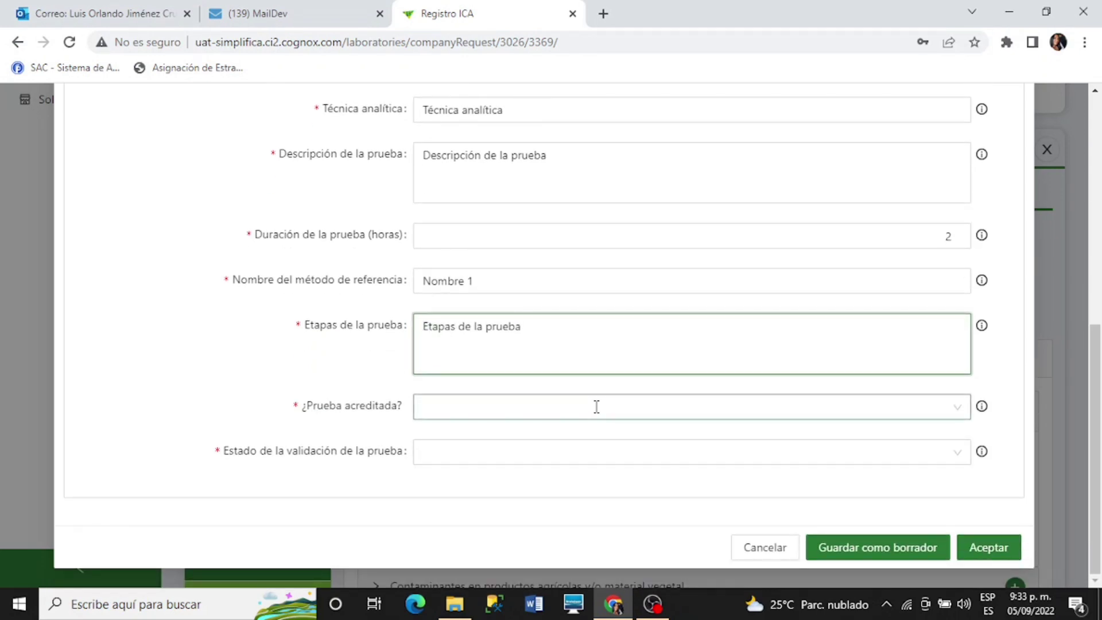
left_click(596, 405)
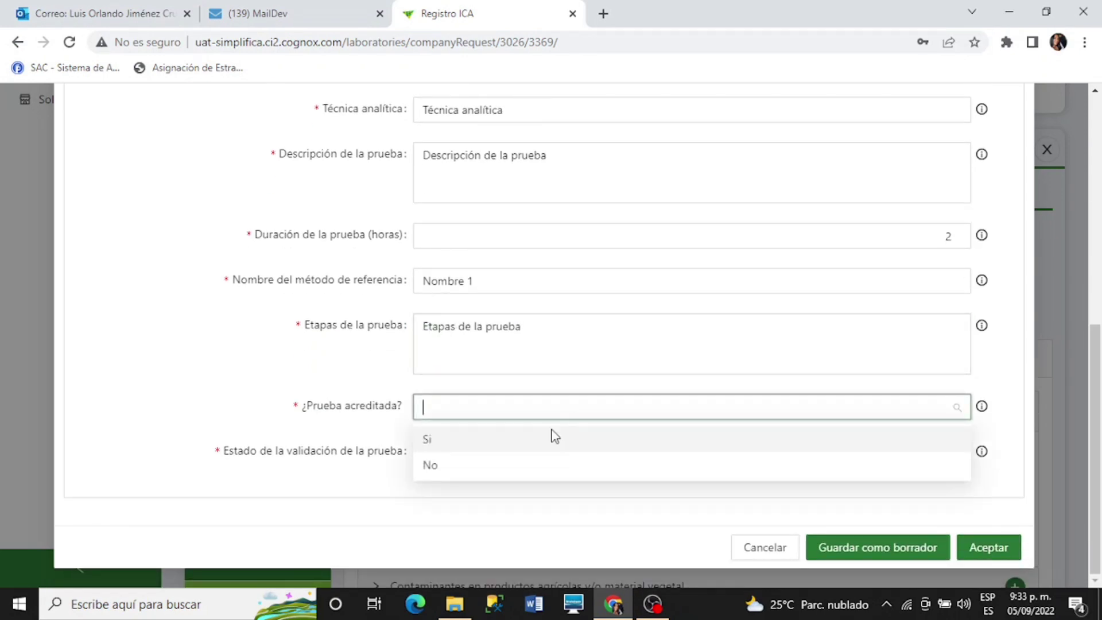
left_click(484, 466)
left_click(474, 458)
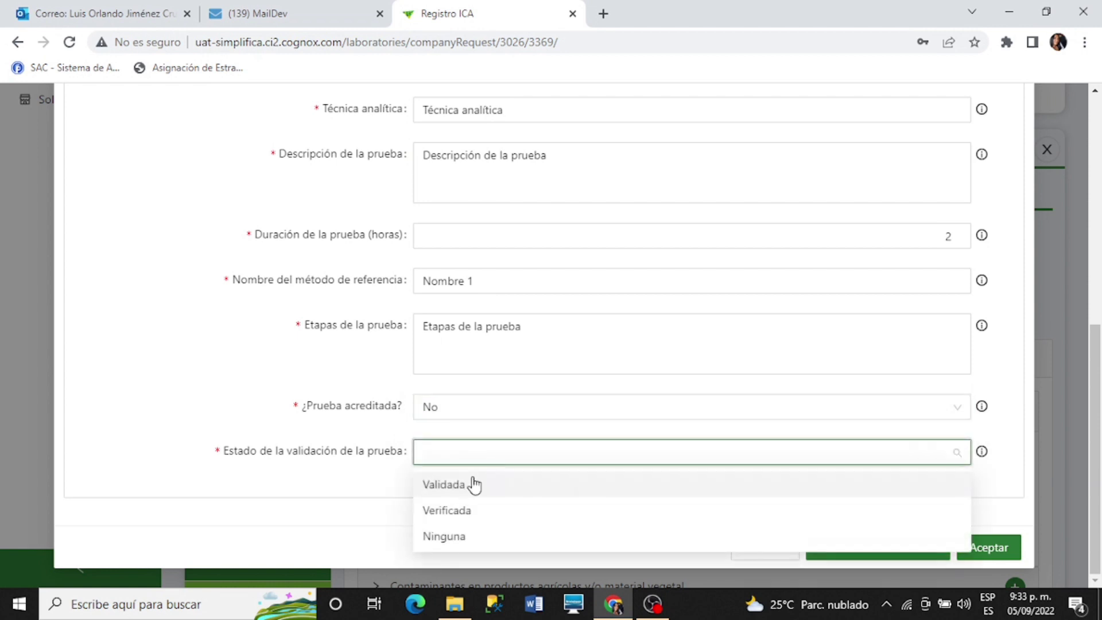
left_click(475, 486)
left_click(966, 551)
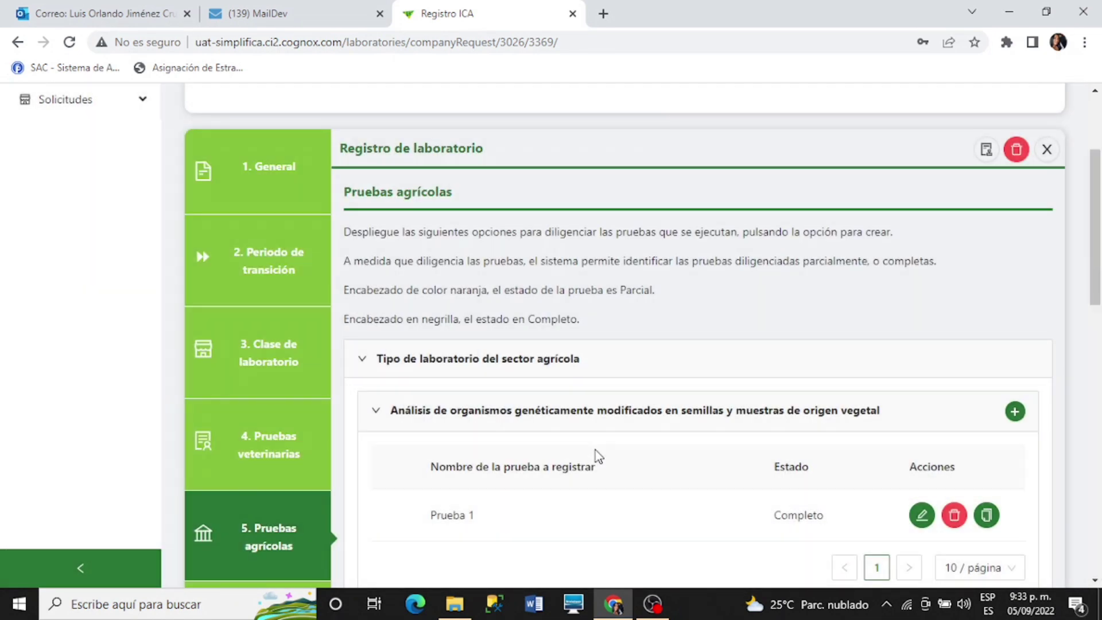
Step: Collapse the list of genetically modified organism tests and add "laboratorio" as a location under Ubicaciones
scroll(796, 460, "down", 1)
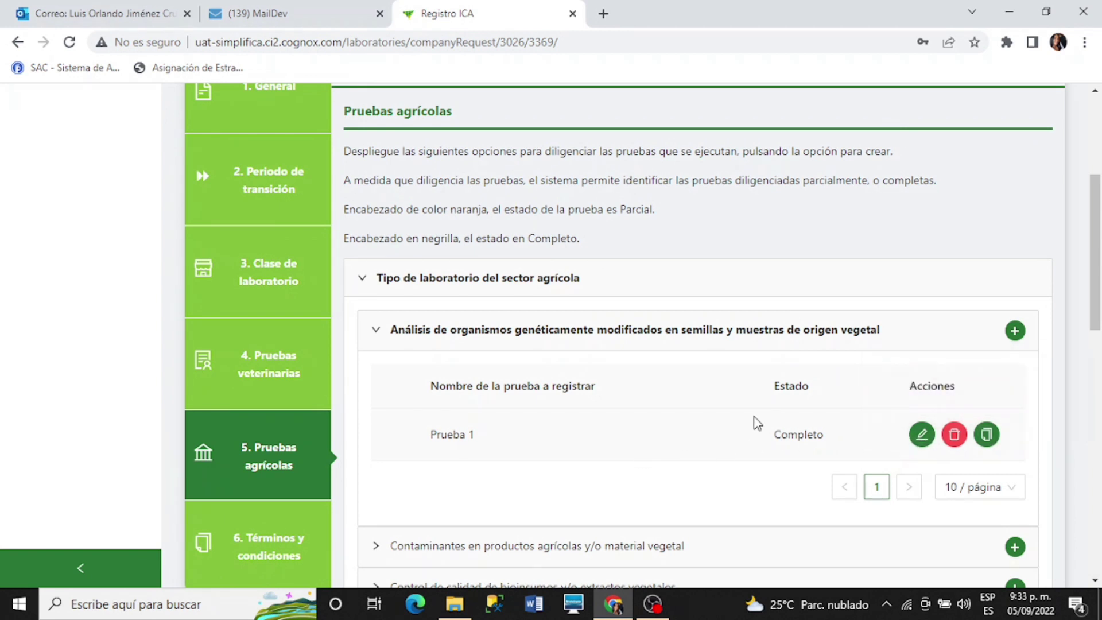
scroll(861, 376, "down", 1)
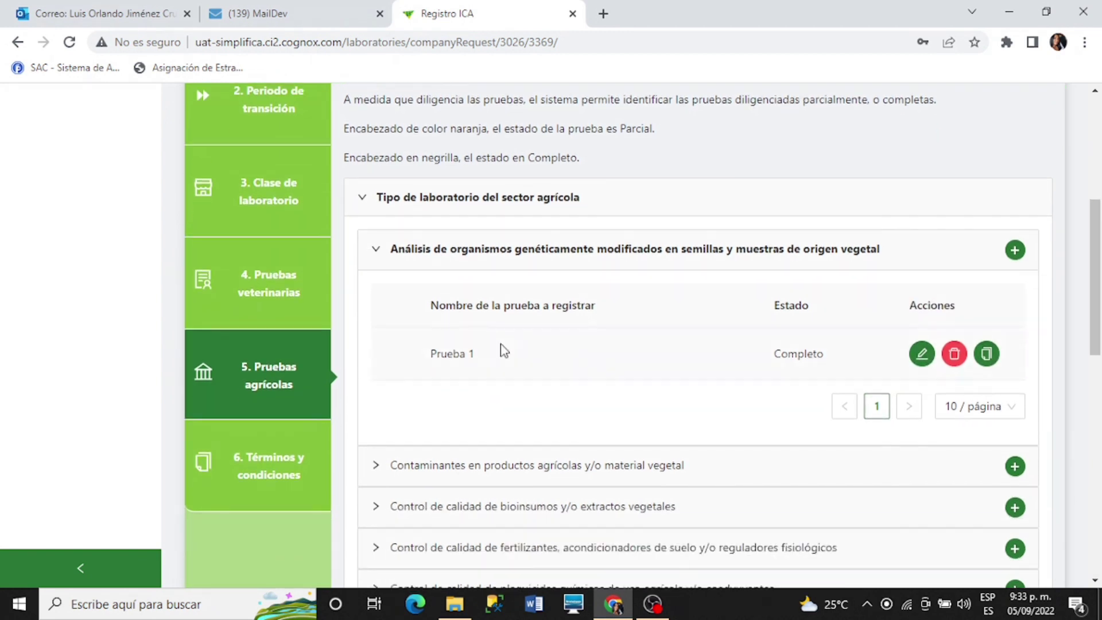
left_click(376, 251)
scroll(460, 356, "down", 4)
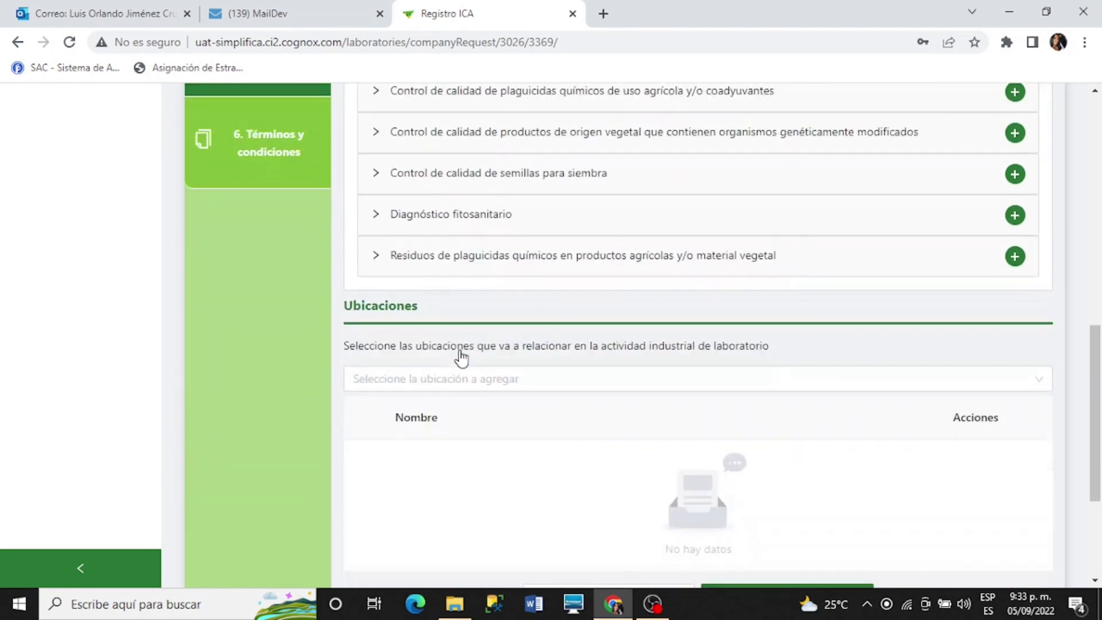
scroll(458, 356, "down", 3)
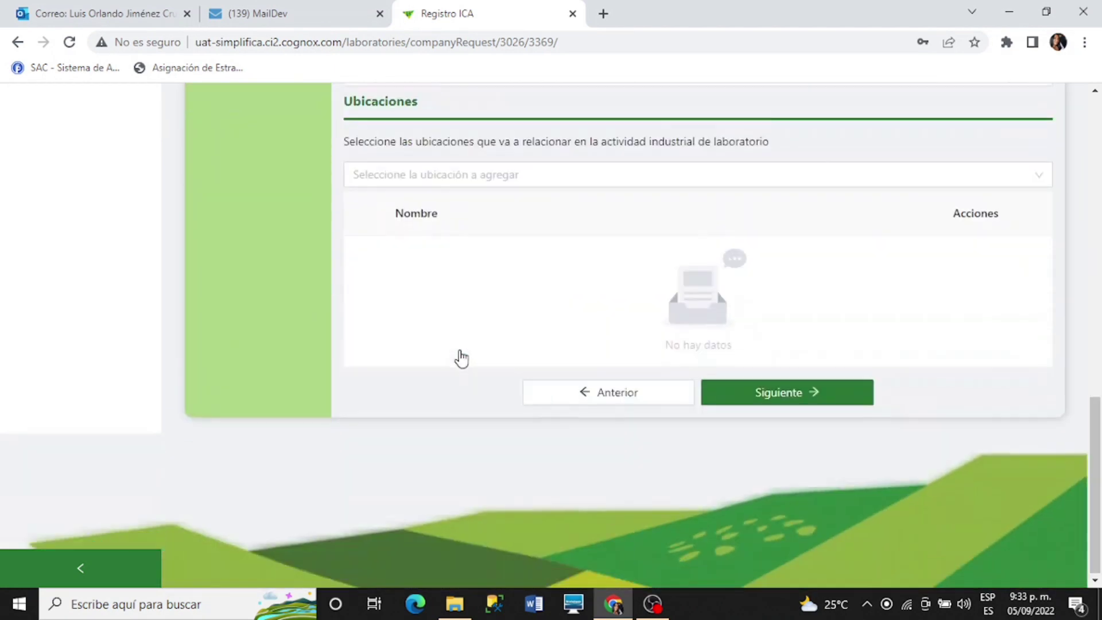
left_click(511, 179)
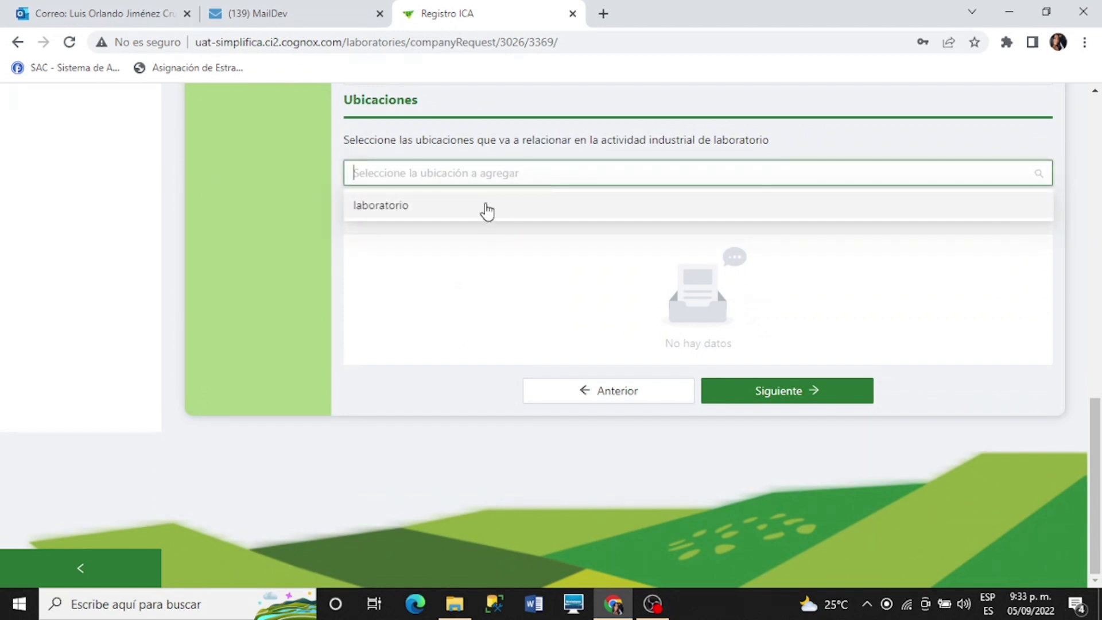
left_click(487, 210)
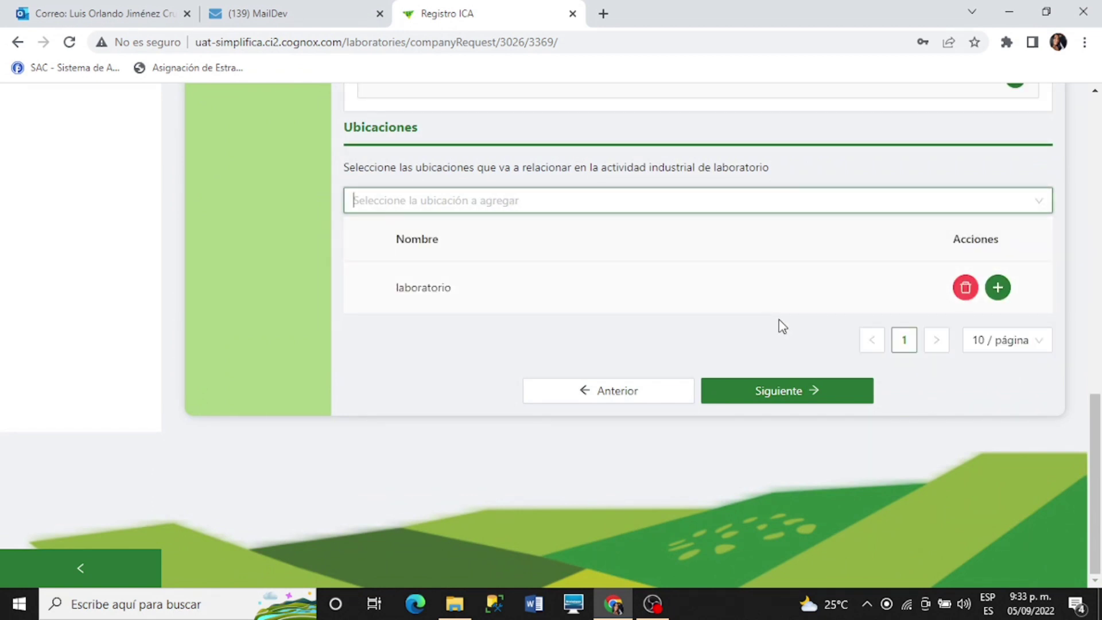
Step: Relate the agricultural test "Prueba 1" to the "laboratorio" location and expand that location's details
left_click(998, 287)
left_click(520, 302)
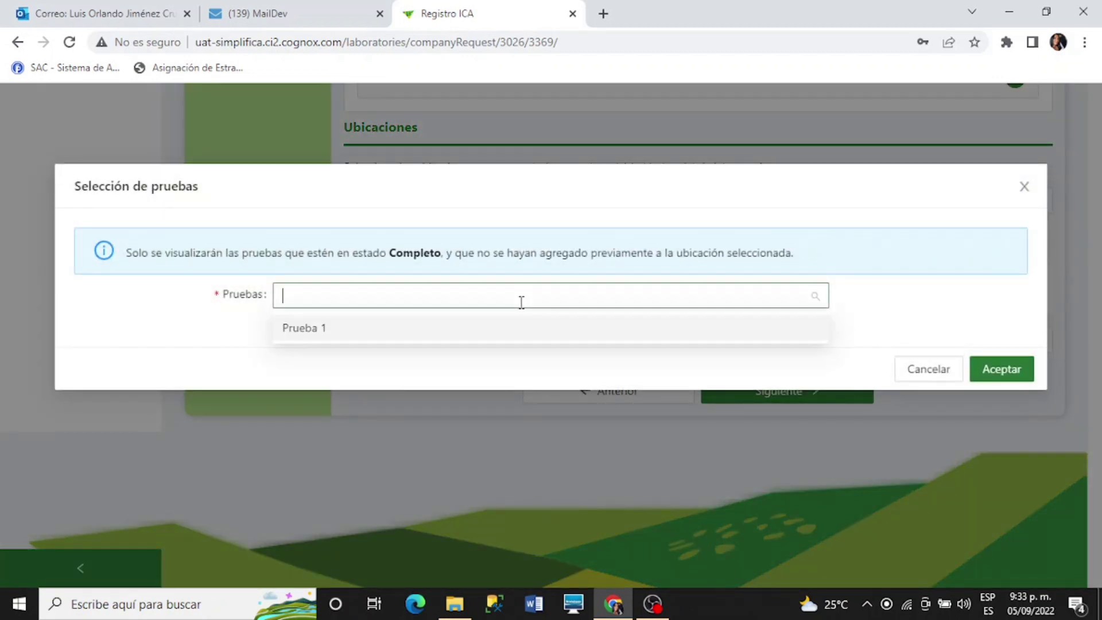
left_click(414, 341)
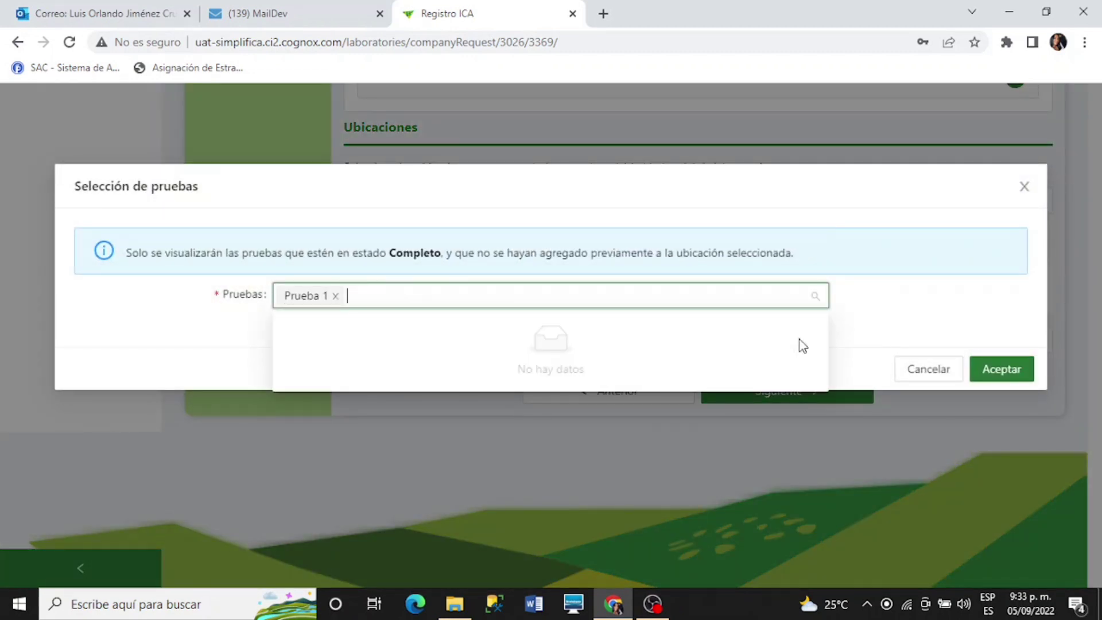
left_click(974, 327)
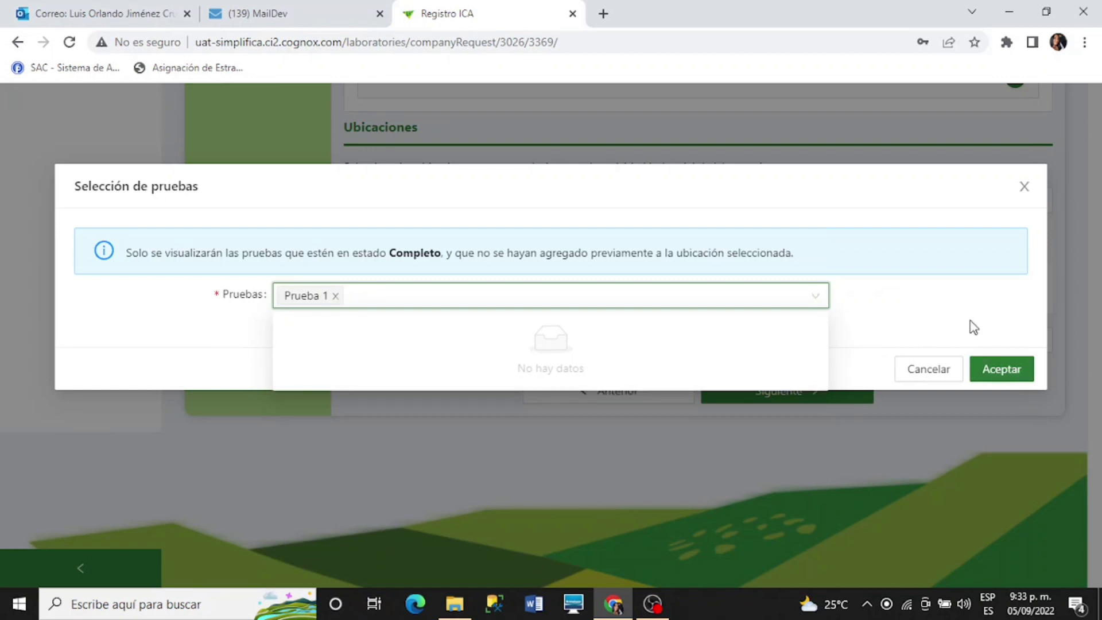
left_click(990, 376)
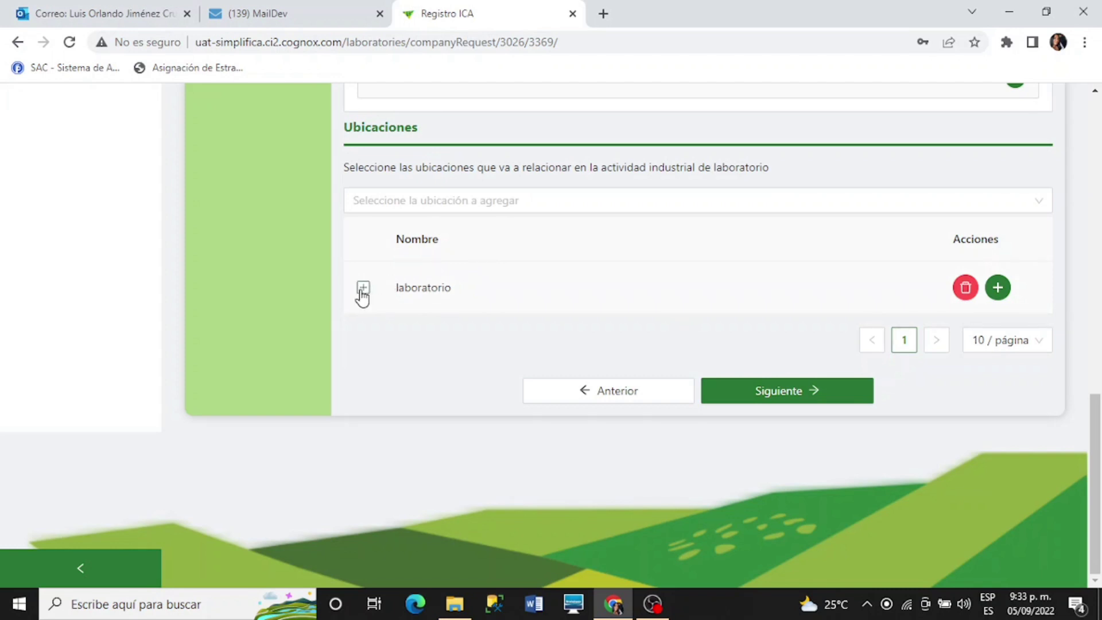
left_click(363, 289)
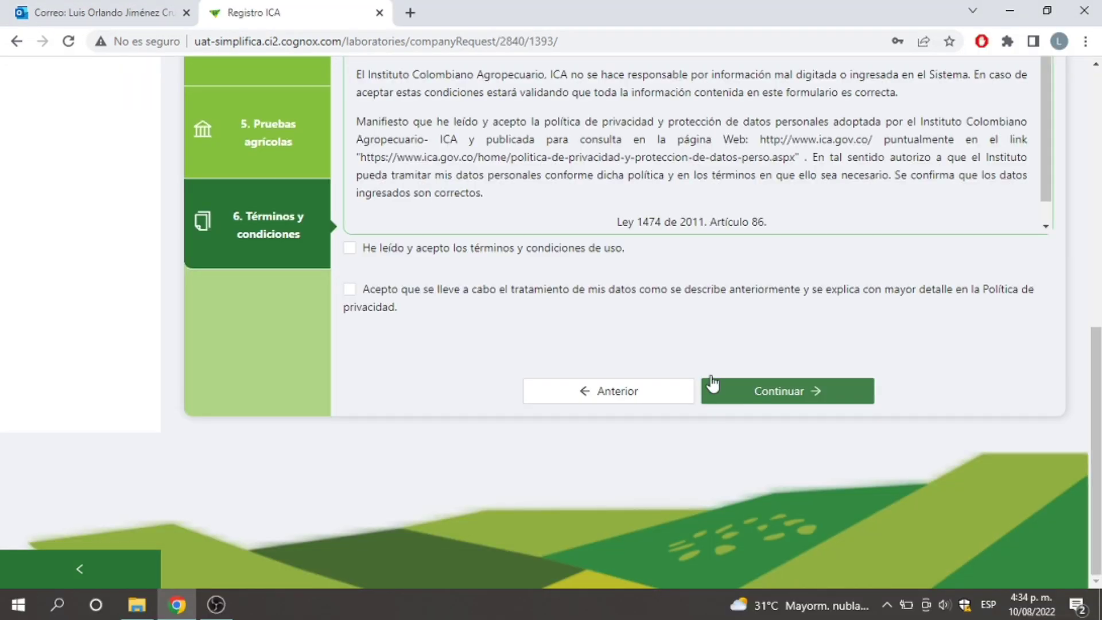
Step: Review the Términos y condiciones, accept both the terms of use and the personal data treatment, and submit the request
scroll(553, 314, "up", 6)
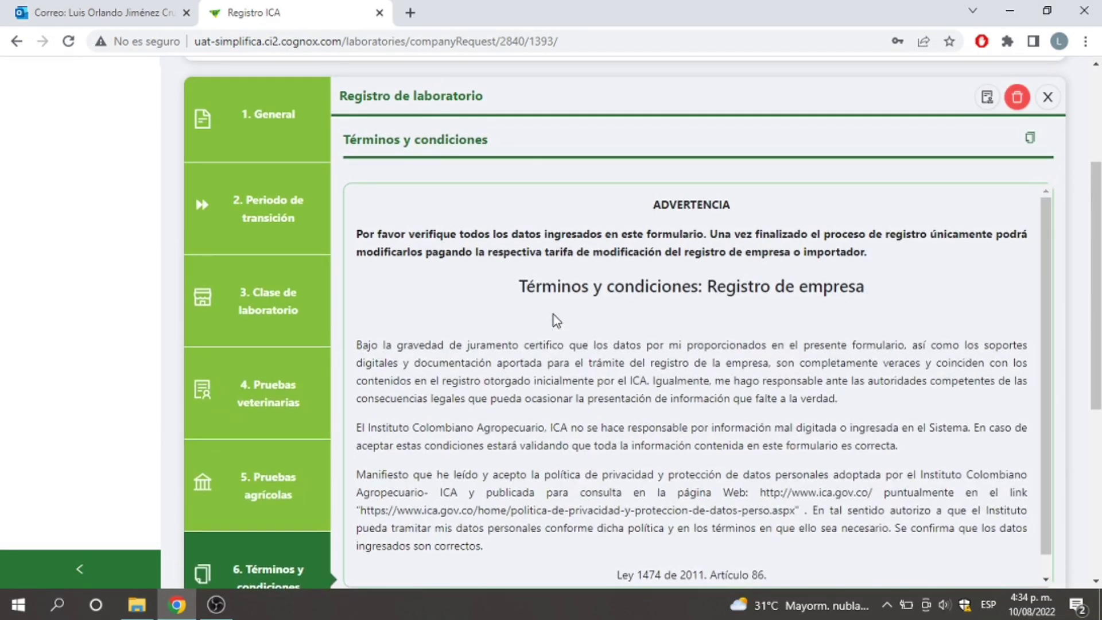
scroll(568, 265, "down", 1)
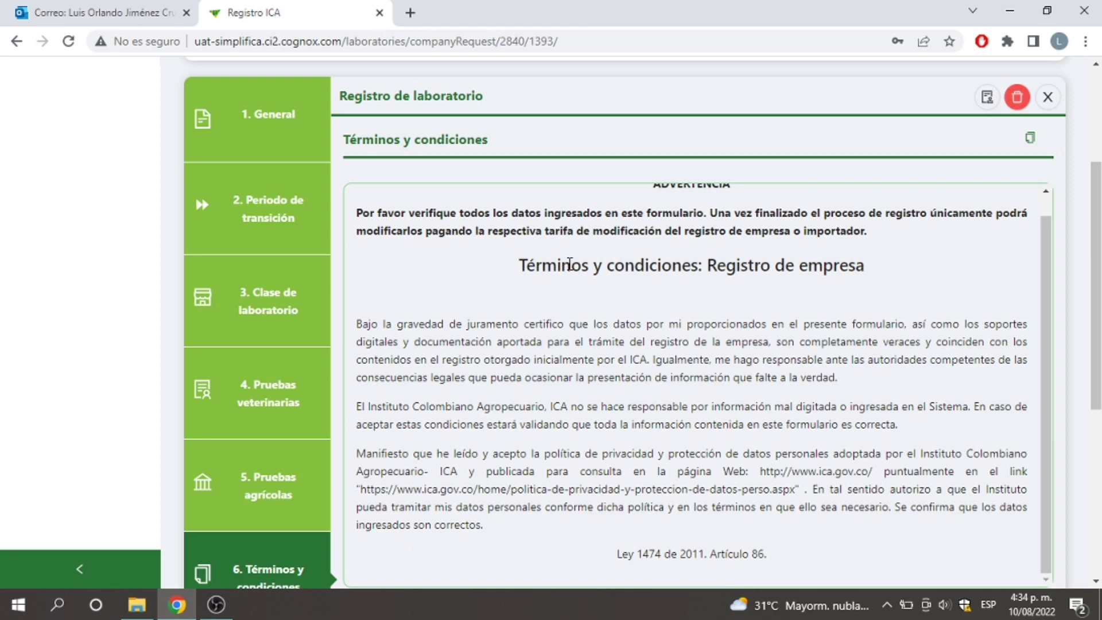
scroll(569, 264, "down", 3)
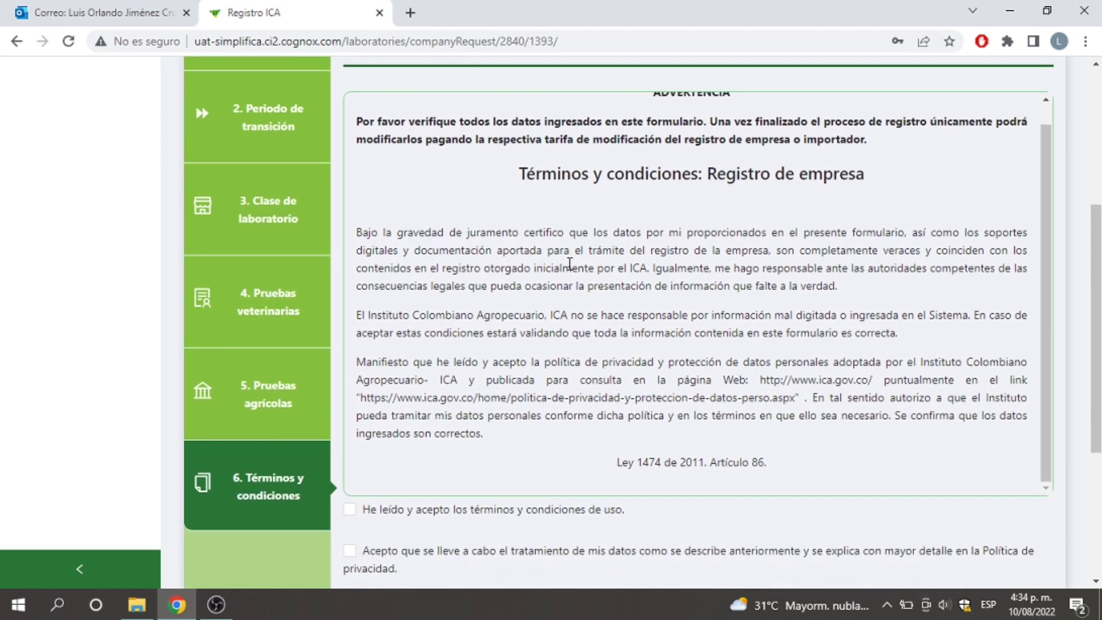
scroll(570, 264, "down", 2)
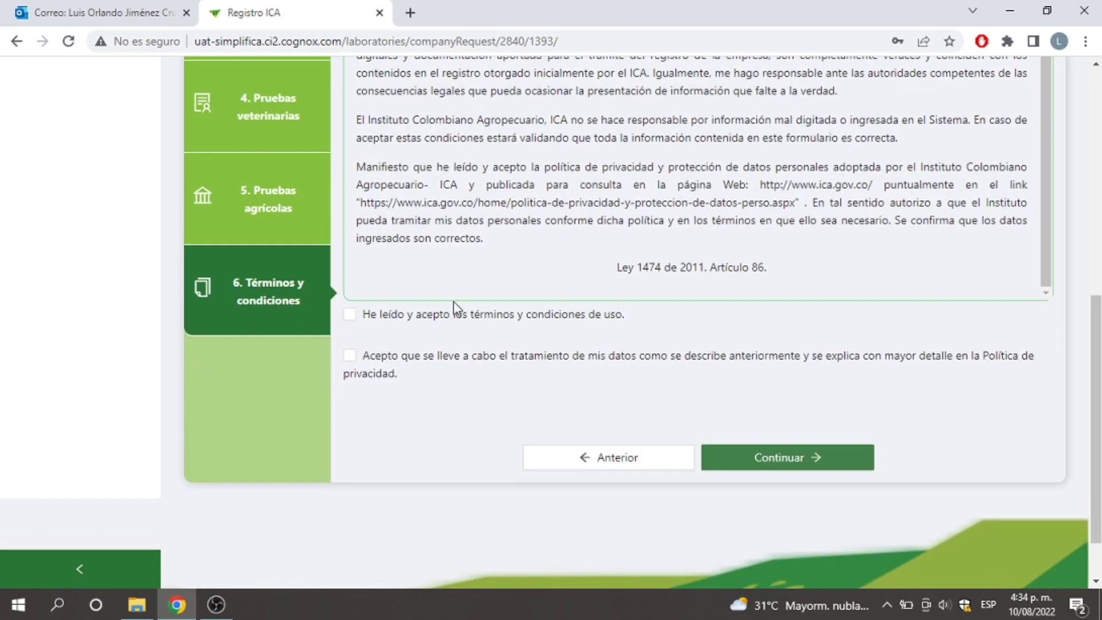
left_click(380, 324)
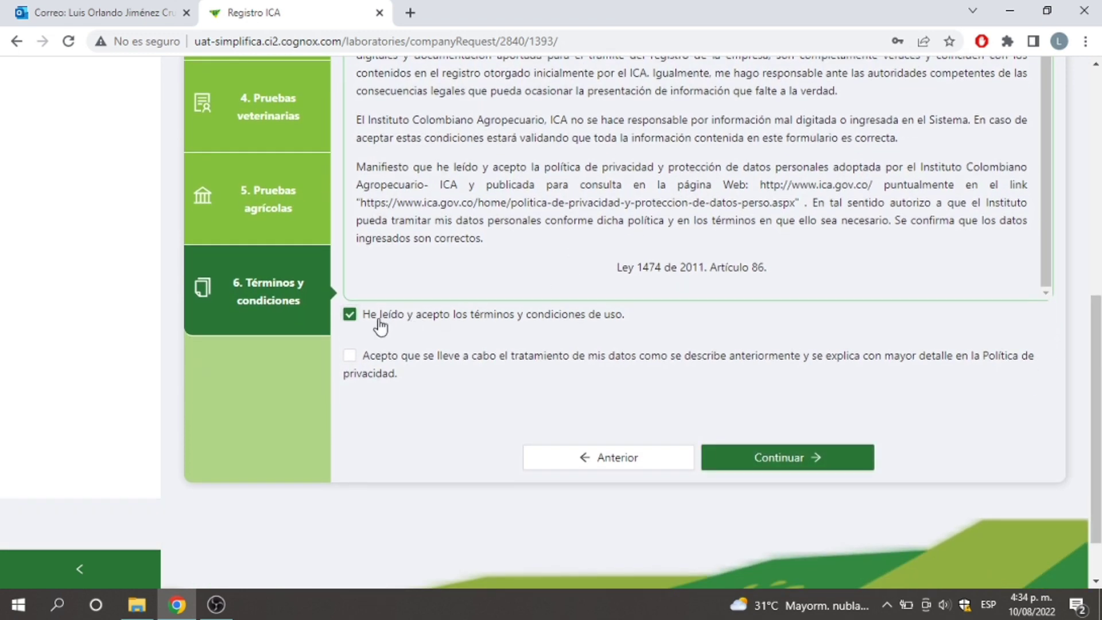
left_click(387, 372)
left_click(798, 464)
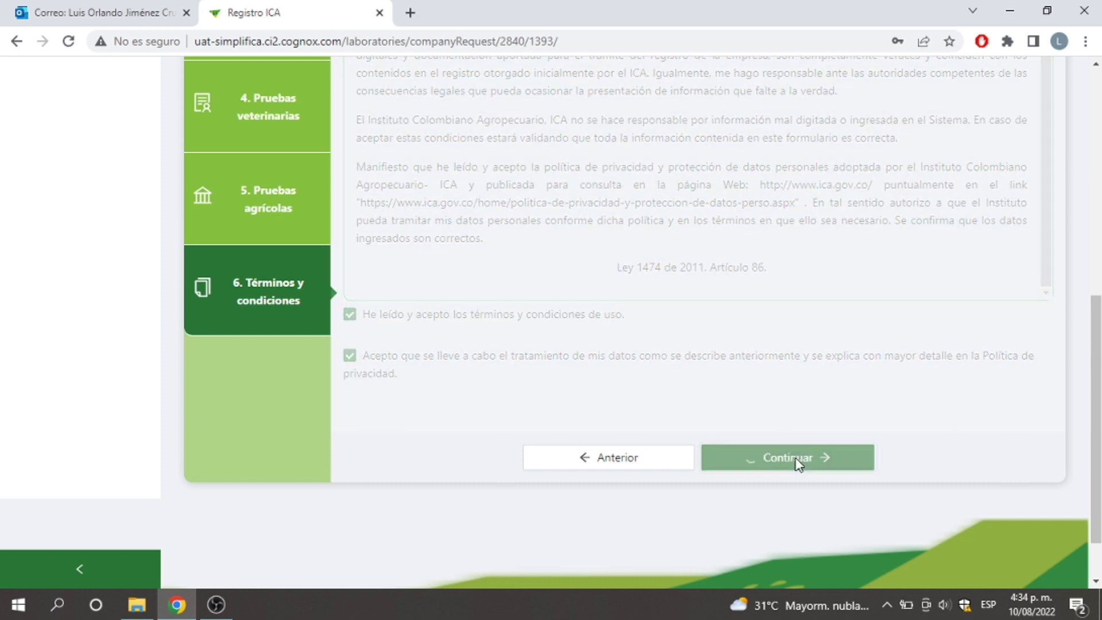
scroll(797, 464, "up", 3)
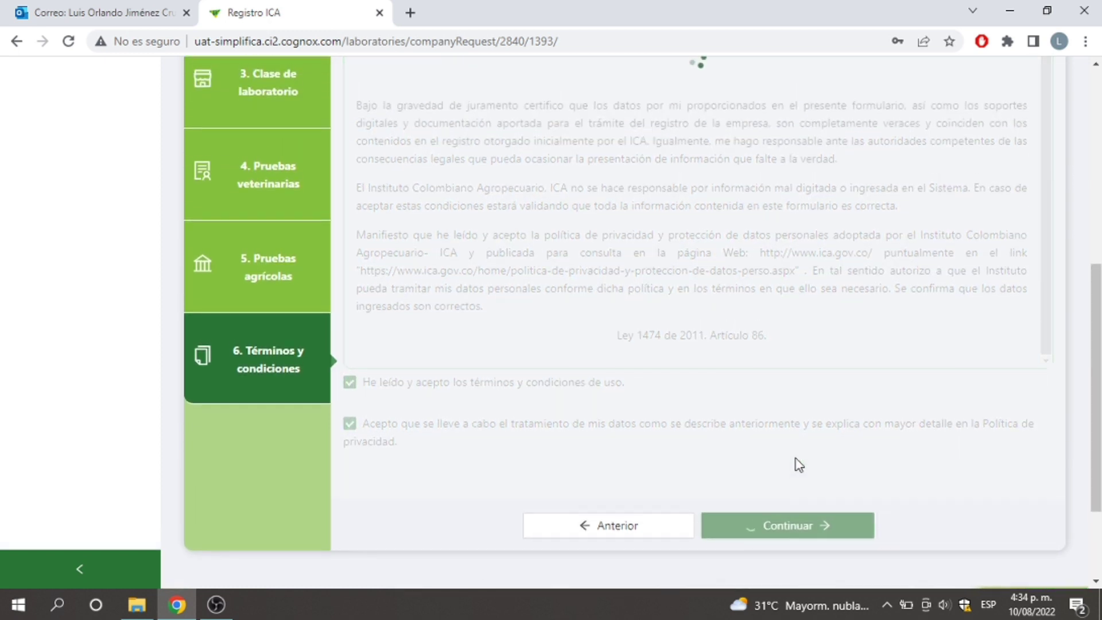
scroll(799, 463, "up", 2)
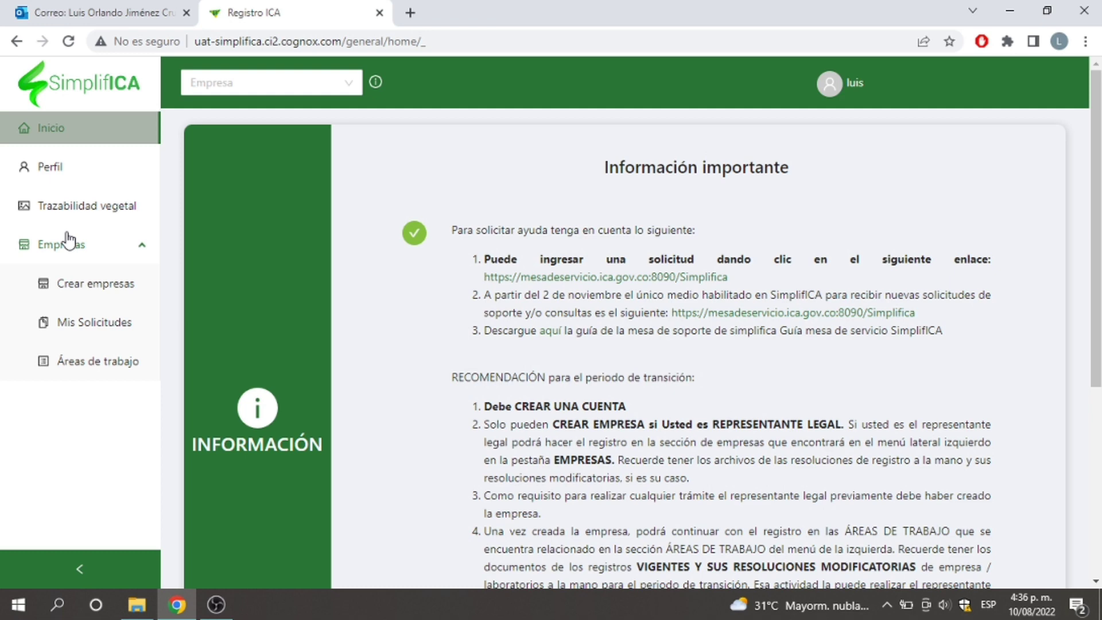
Step: Go to the laboratory registry through Áreas de trabajo, open the active registration's certificate PDF and review it to the end
left_click(86, 364)
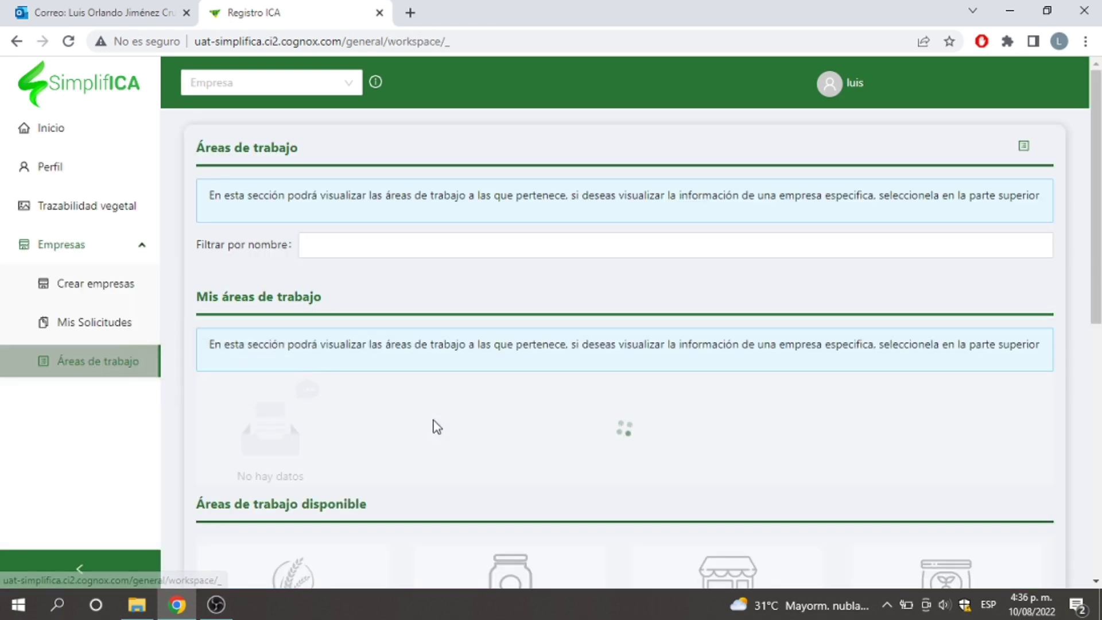
scroll(433, 423, "down", 5)
left_click(701, 463)
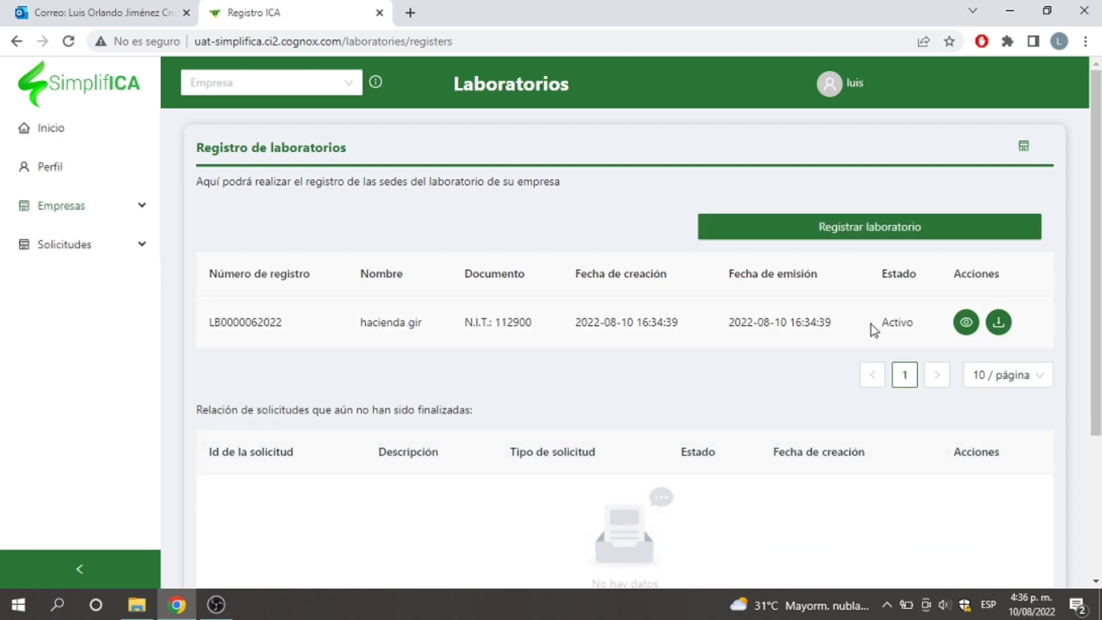
left_click(999, 322)
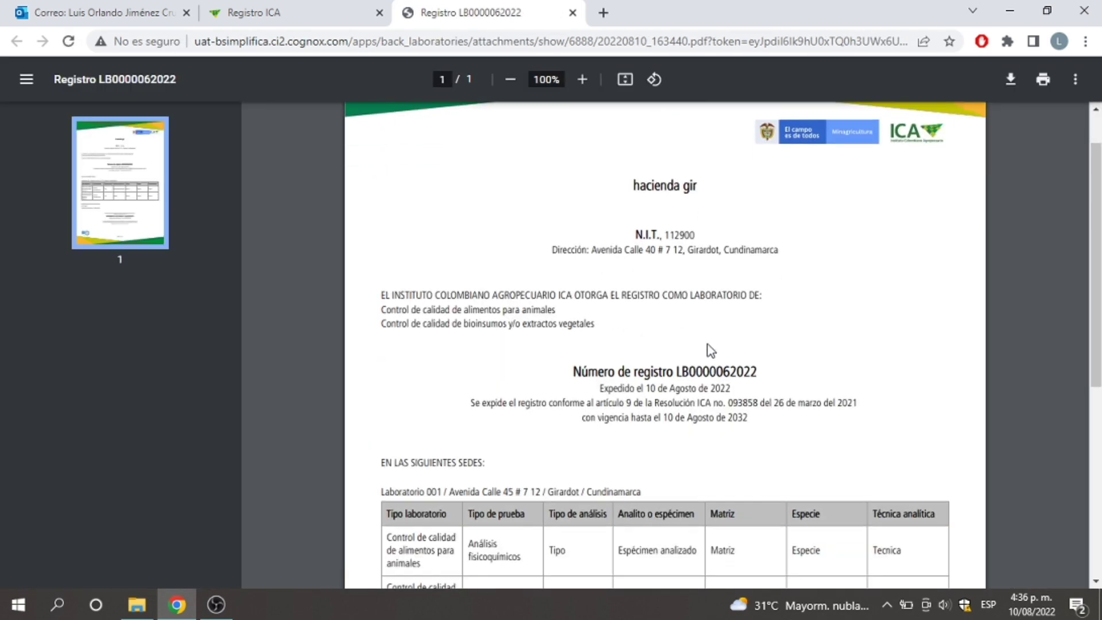
scroll(707, 344, "down", 8)
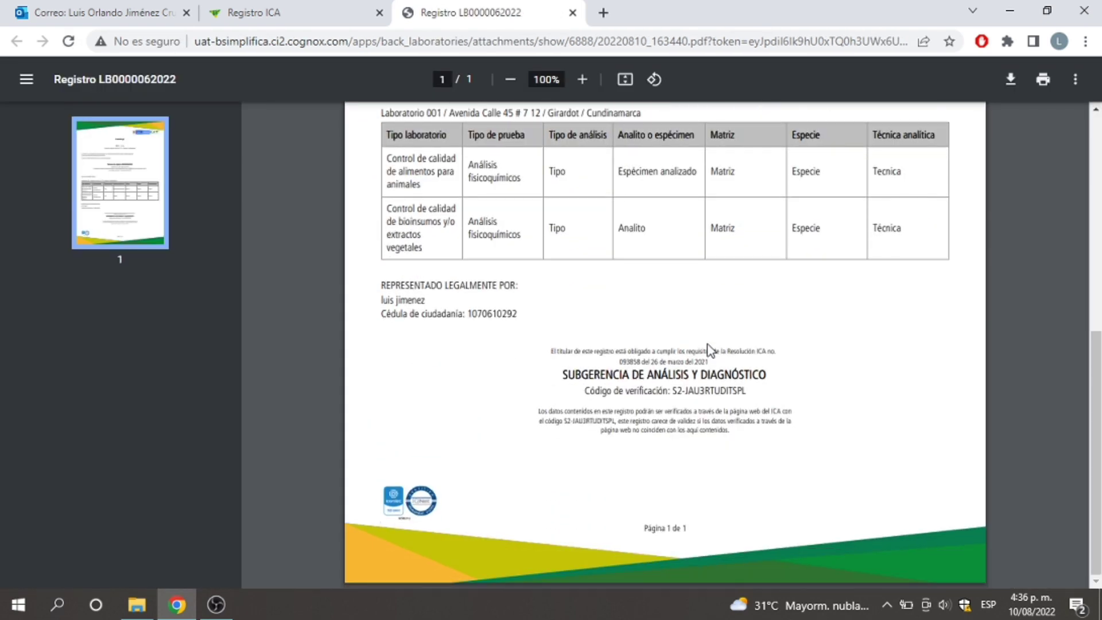